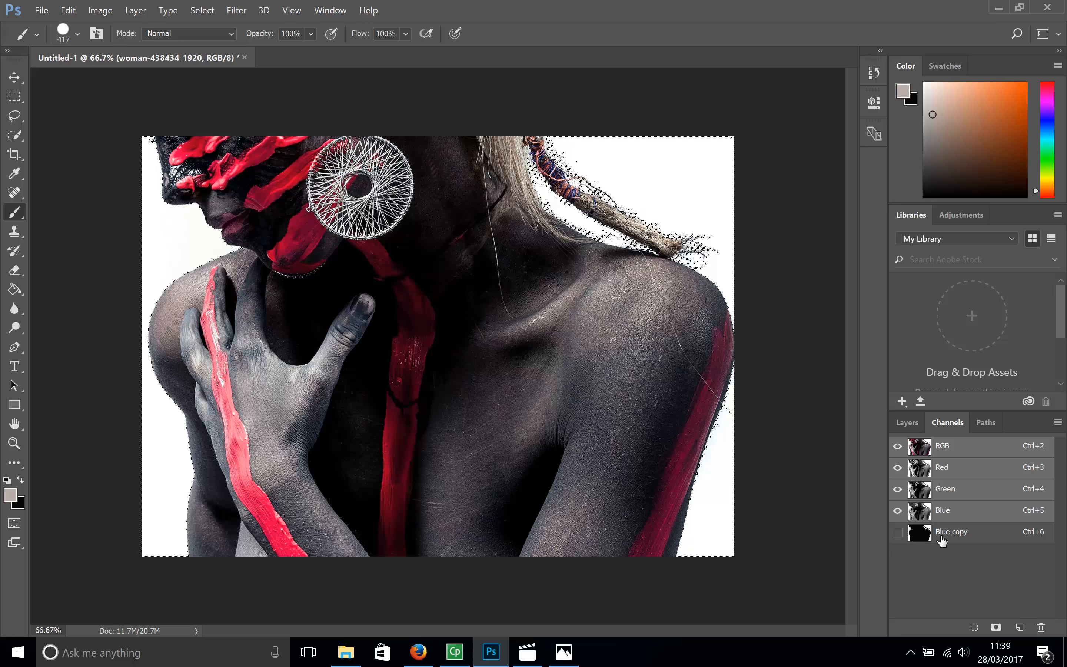
- Invert the selection so it covers the woman and copy the selected area of the woman layer to a new layer
{"action": "left_click", "coordinate": [203, 10]}
{"action": "left_click", "coordinate": [211, 66]}
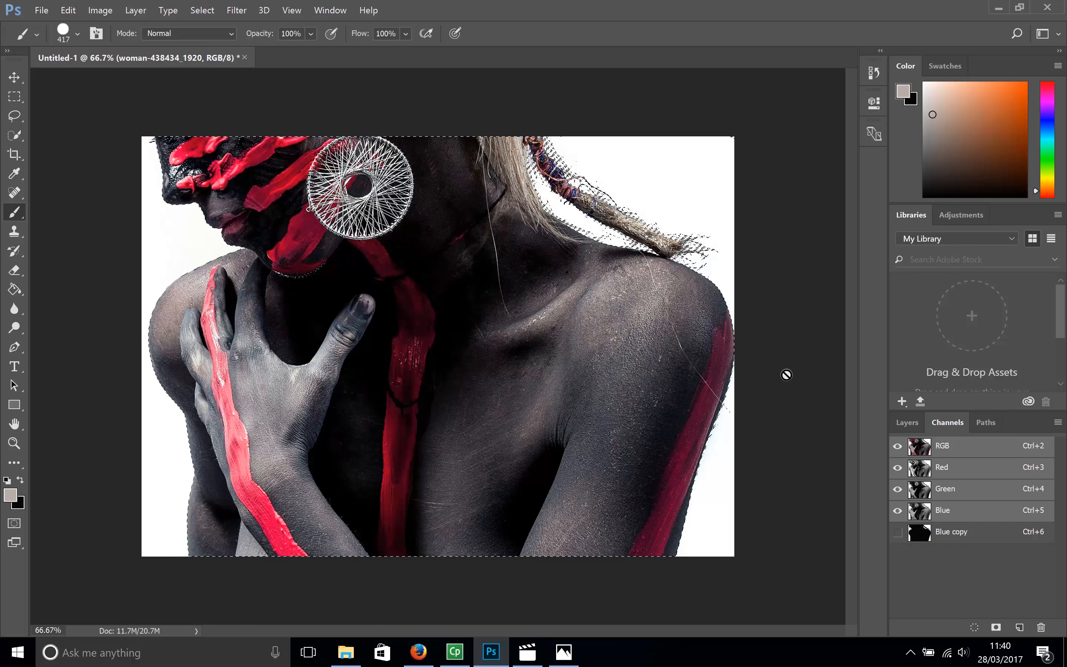
{"action": "left_click", "coordinate": [913, 422]}
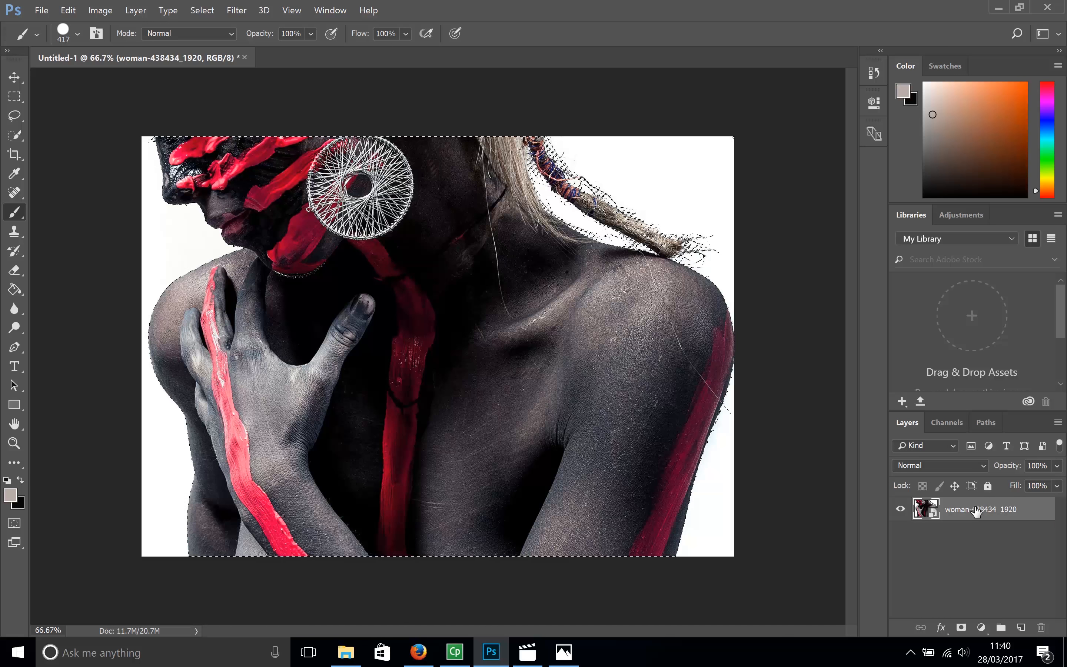
{"action": "key", "text": "ctrl+j"}
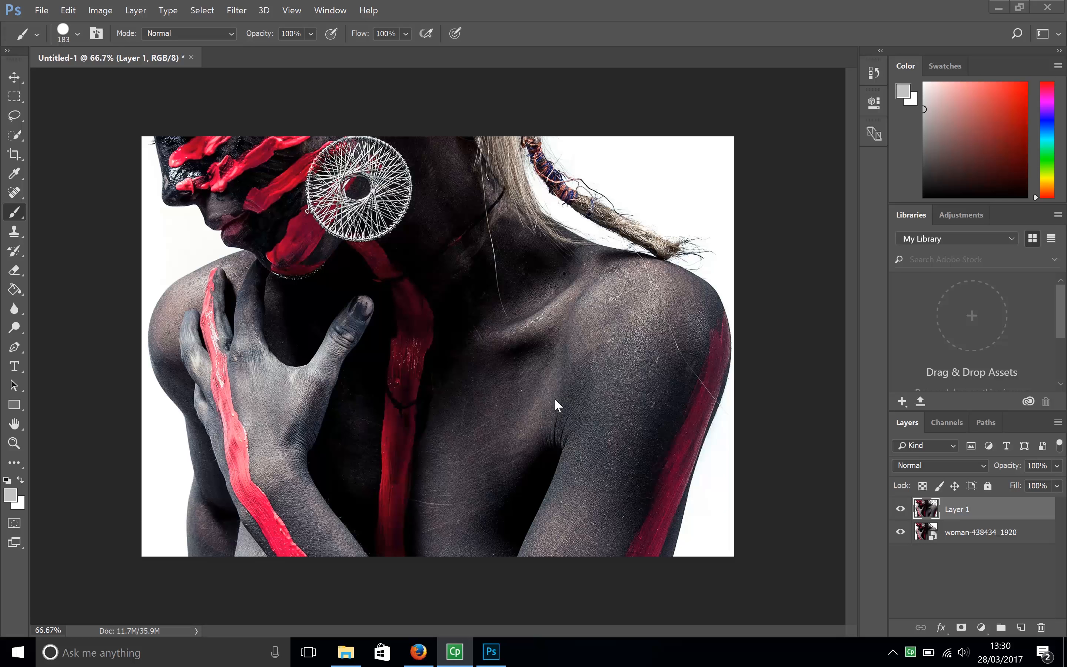
- Place the mountain-landscape-2031539_1920 image from the images folder into the document
{"action": "left_click", "coordinate": [345, 651]}
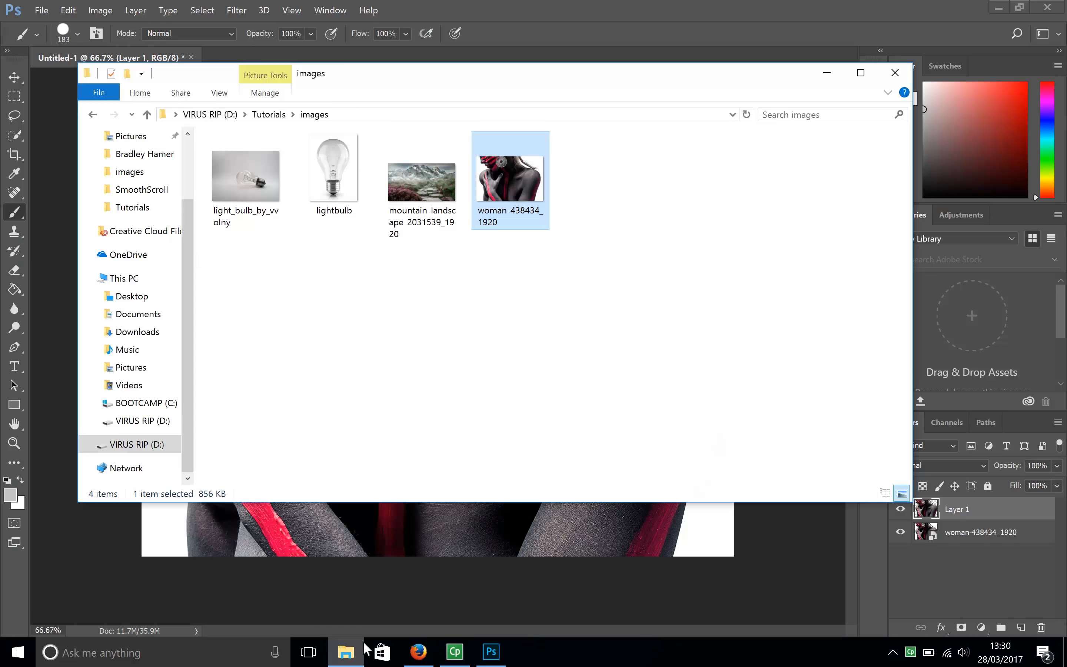
{"action": "left_click", "coordinate": [413, 347]}
{"action": "left_click", "coordinate": [418, 205]}
{"action": "left_click_drag", "start_coordinate": [434, 174], "coordinate": [471, 521]}
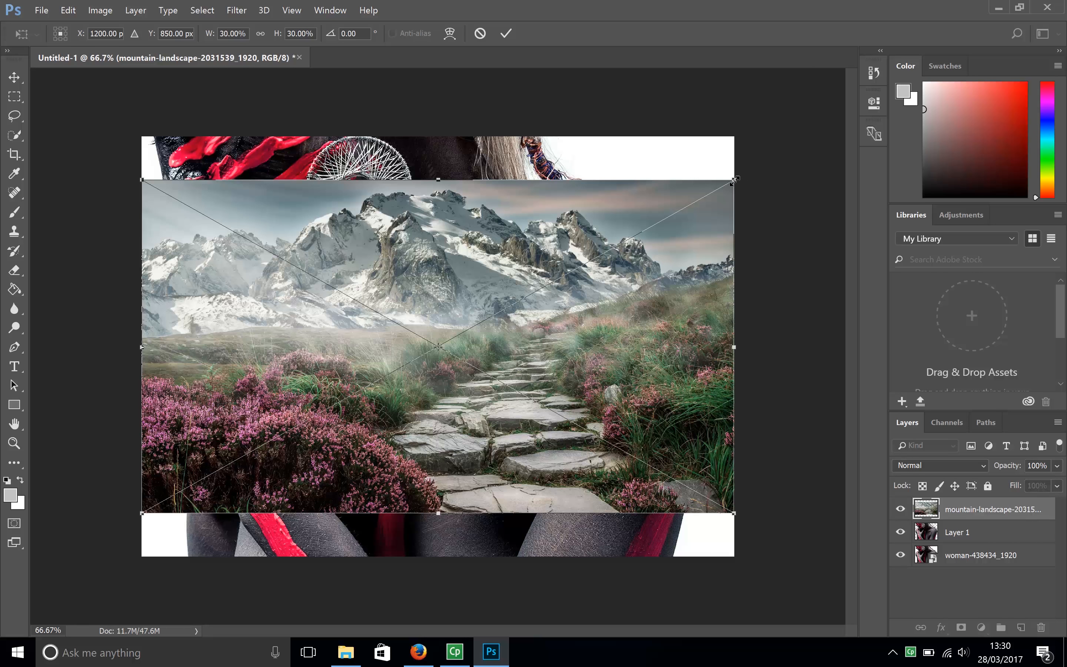
- Scale the placed mountain landscape to about 37.86% so it covers the whole canvas and commit the placement
{"action": "left_click_drag", "start_coordinate": [734, 180], "coordinate": [811, 136]}
{"action": "left_click_drag", "start_coordinate": [140, 513], "coordinate": [65, 556]}
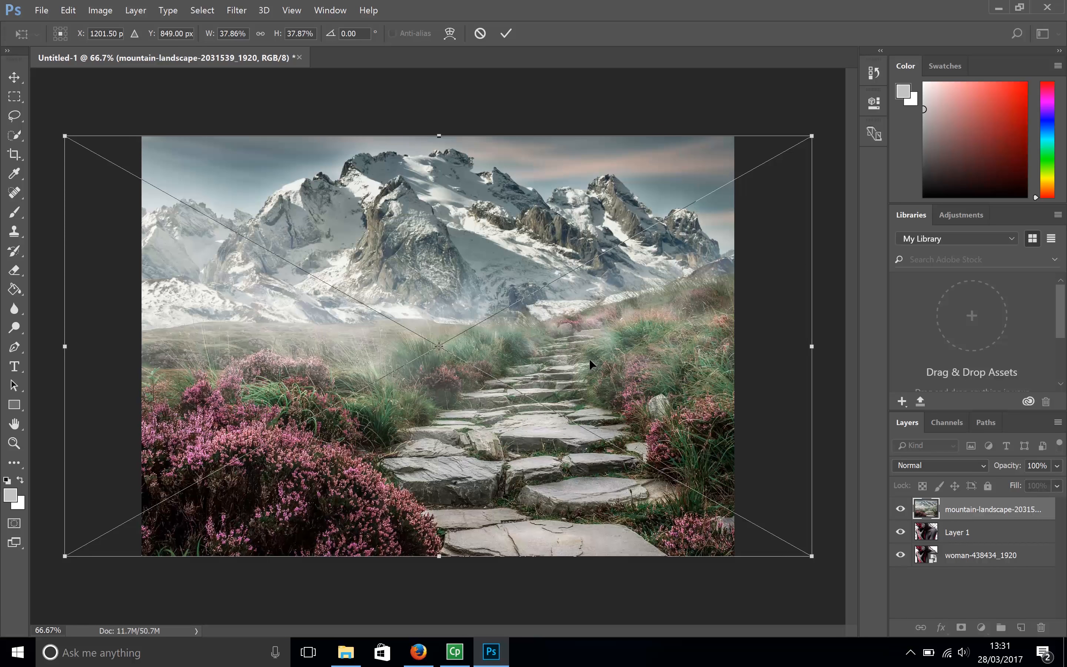
{"action": "key", "text": "b"}
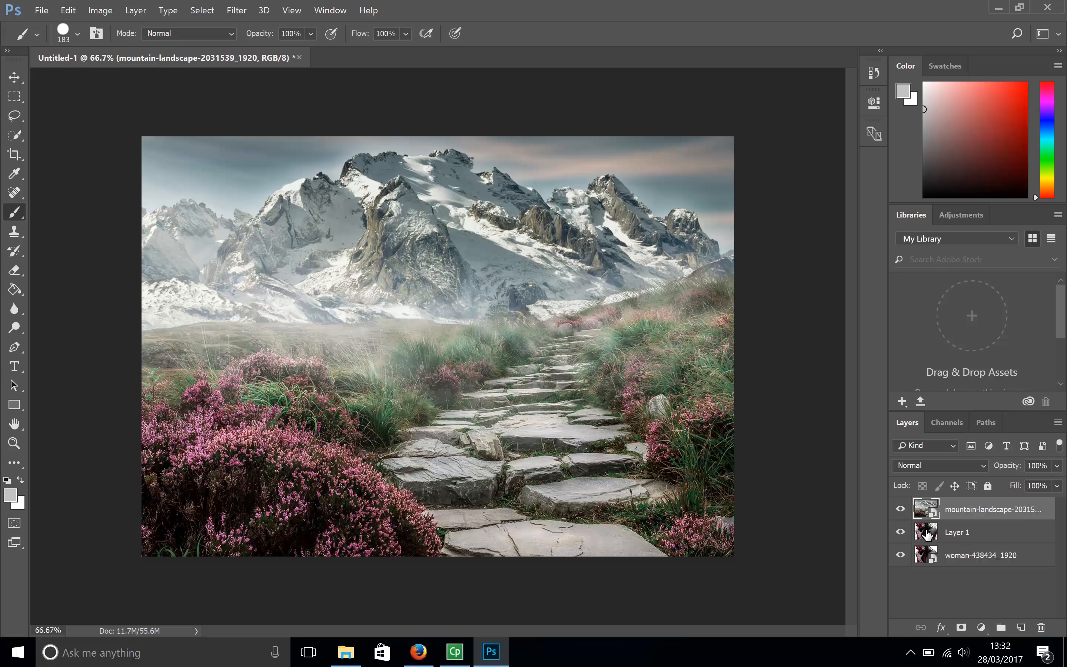
- Load Layer 1's outline as a selection and add it as a layer mask on the mountain landscape layer
{"action": "left_click_drag", "start_coordinate": [927, 532], "coordinate": [927, 533]}
{"action": "left_click", "coordinate": [927, 533], "text": "ctrl"}
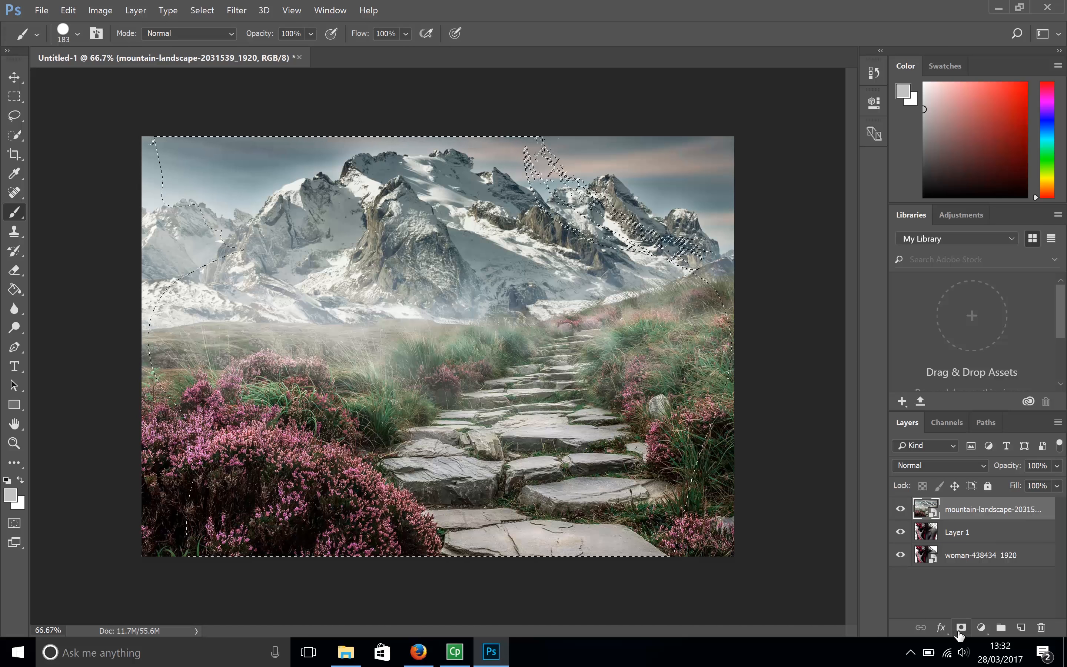
{"action": "left_click", "coordinate": [959, 633]}
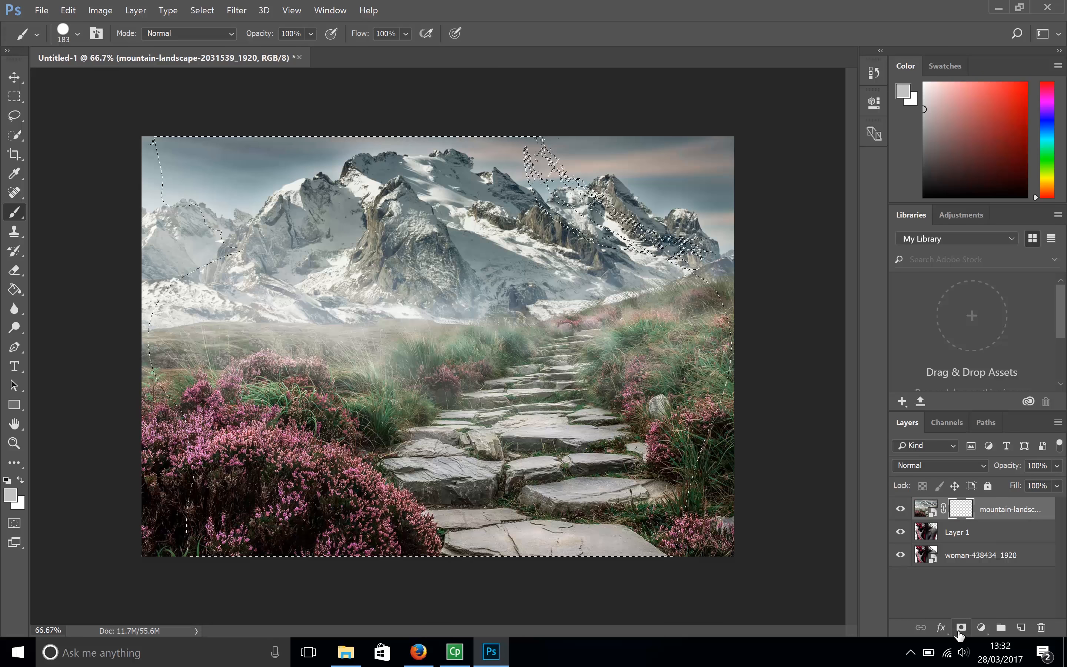
- Unlink the mountain landscape from its mask and shift the image about 2.74 cm left within the silhouette
{"action": "left_click", "coordinate": [944, 510]}
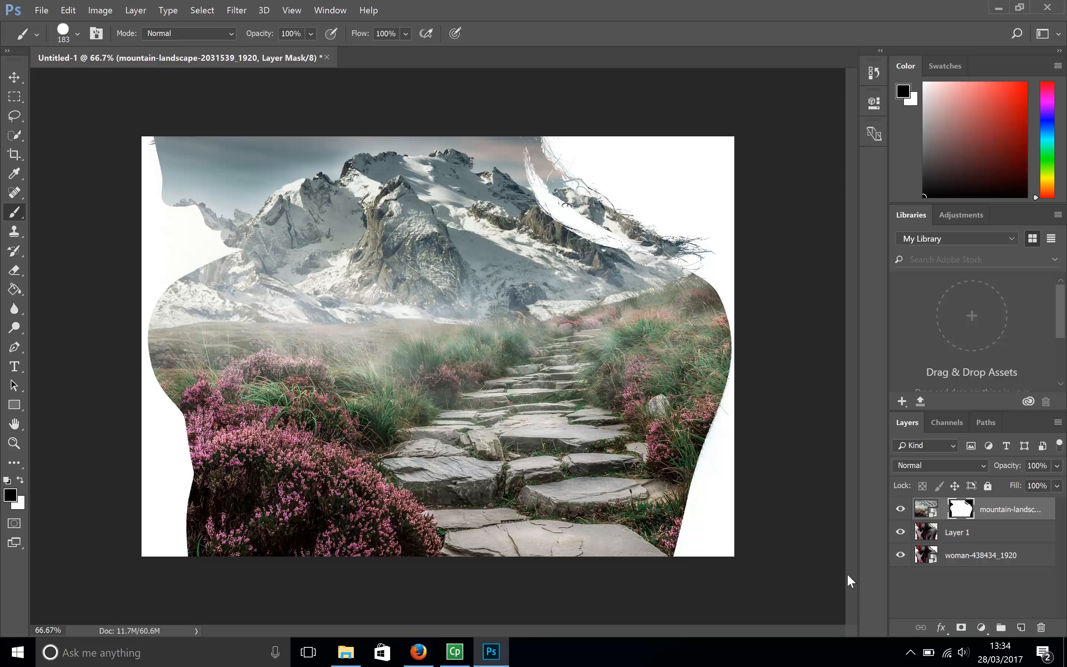
{"action": "left_click", "coordinate": [927, 510]}
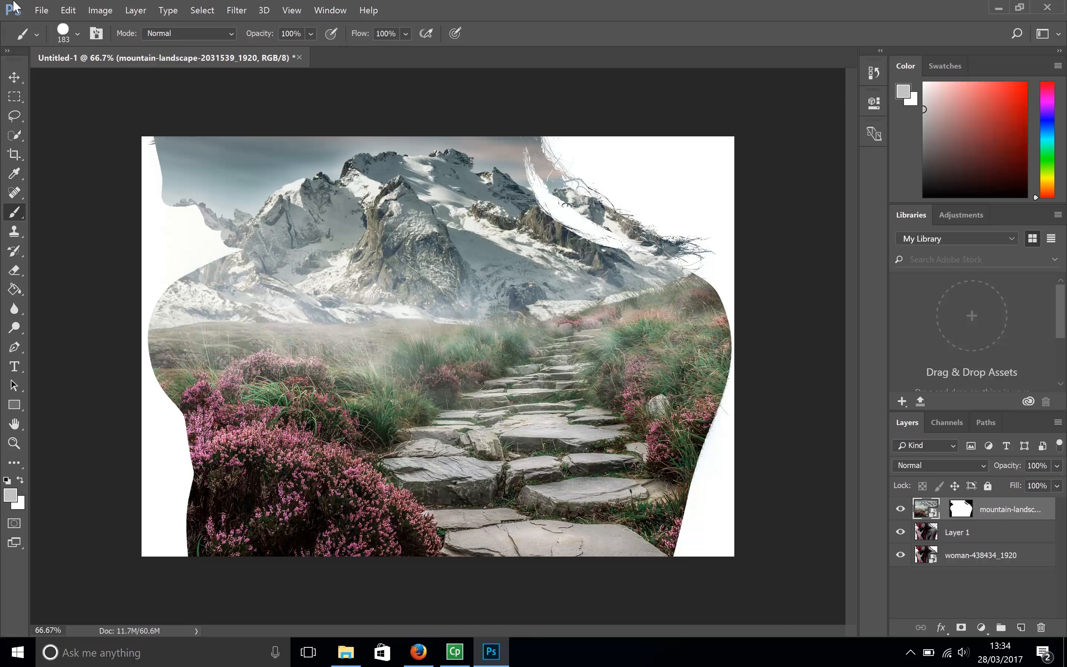
{"action": "left_click", "coordinate": [68, 10]}
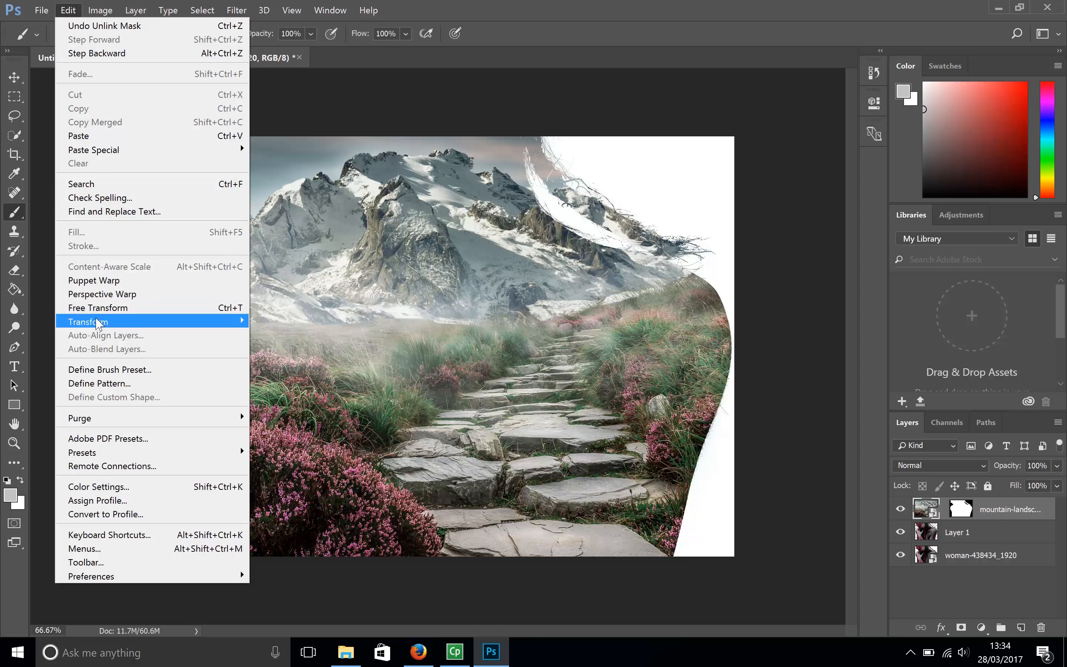
{"action": "mouse_move", "coordinate": [98, 323]}
{"action": "left_click", "coordinate": [292, 342]}
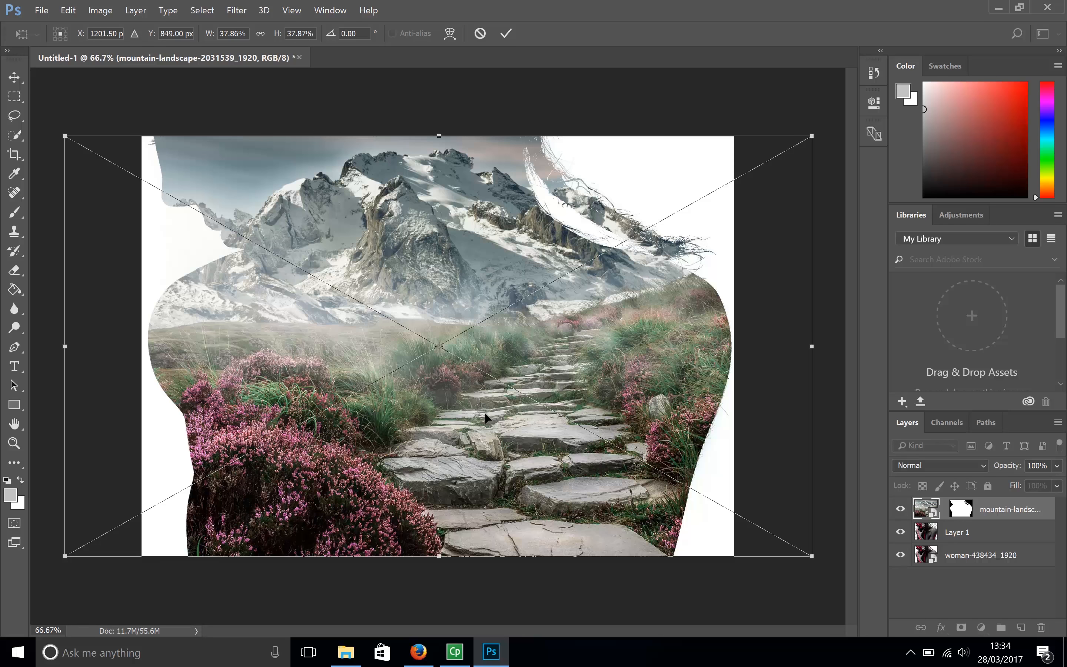
{"action": "left_click_drag", "start_coordinate": [485, 413], "coordinate": [400, 414]}
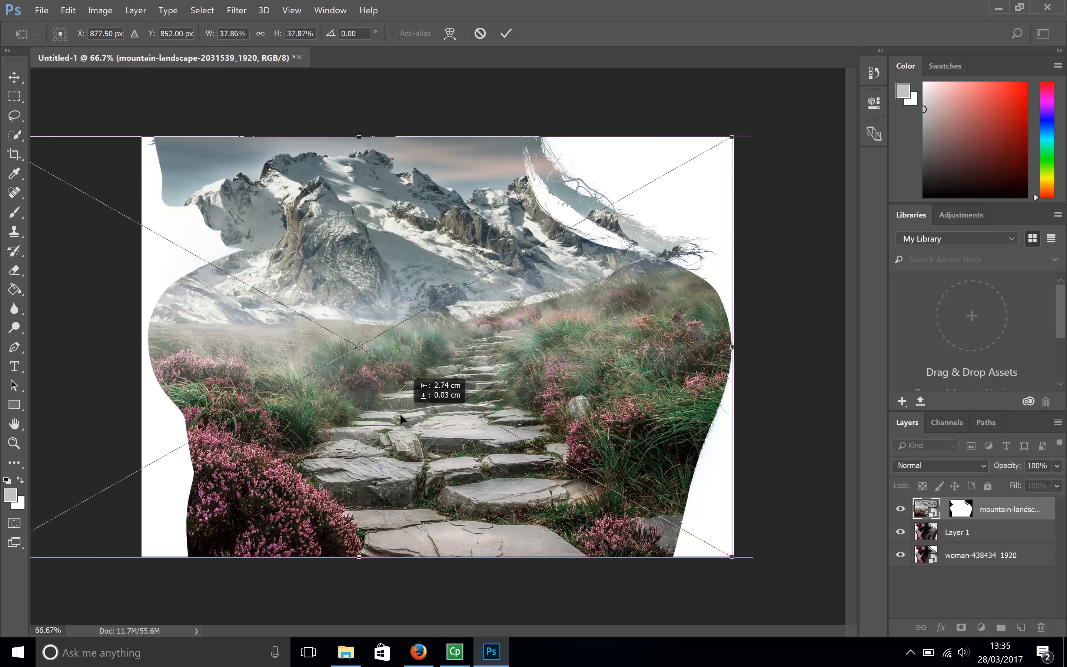
{"action": "left_click_drag", "start_coordinate": [401, 414], "coordinate": [400, 413]}
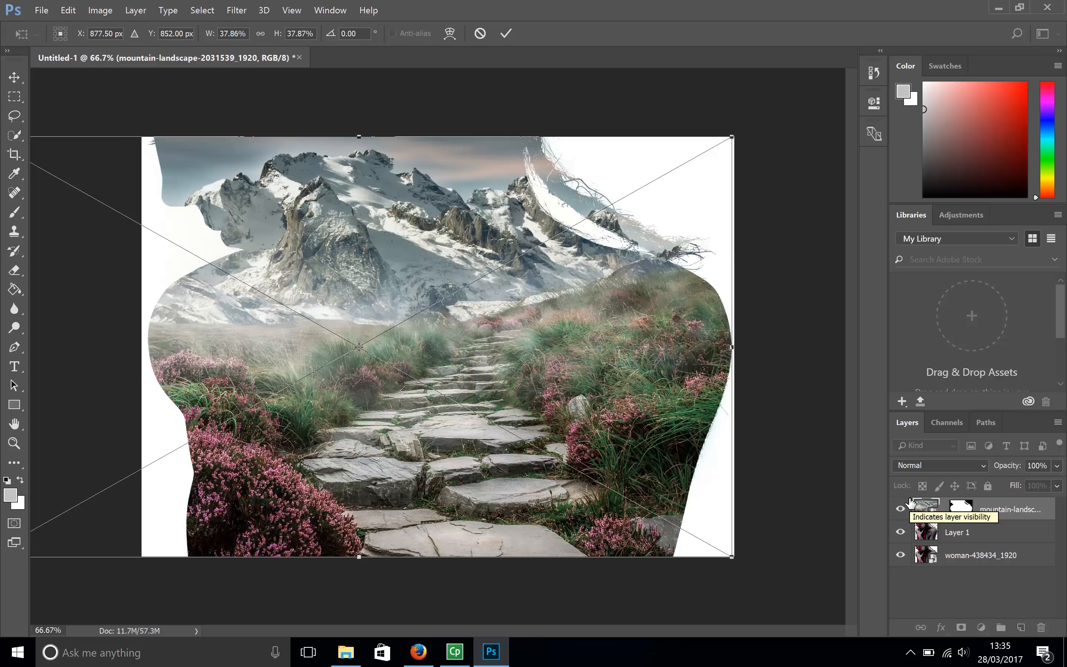
{"action": "key", "text": "b"}
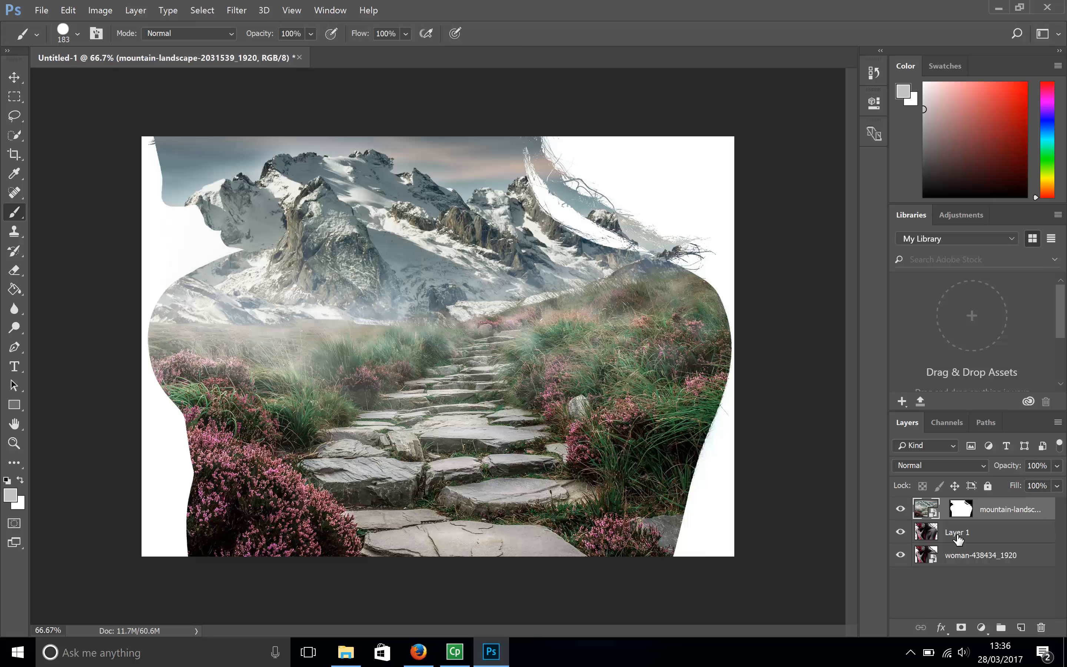
- Desaturate Layer 1 below the mountain landscape
{"action": "left_click", "coordinate": [1007, 537]}
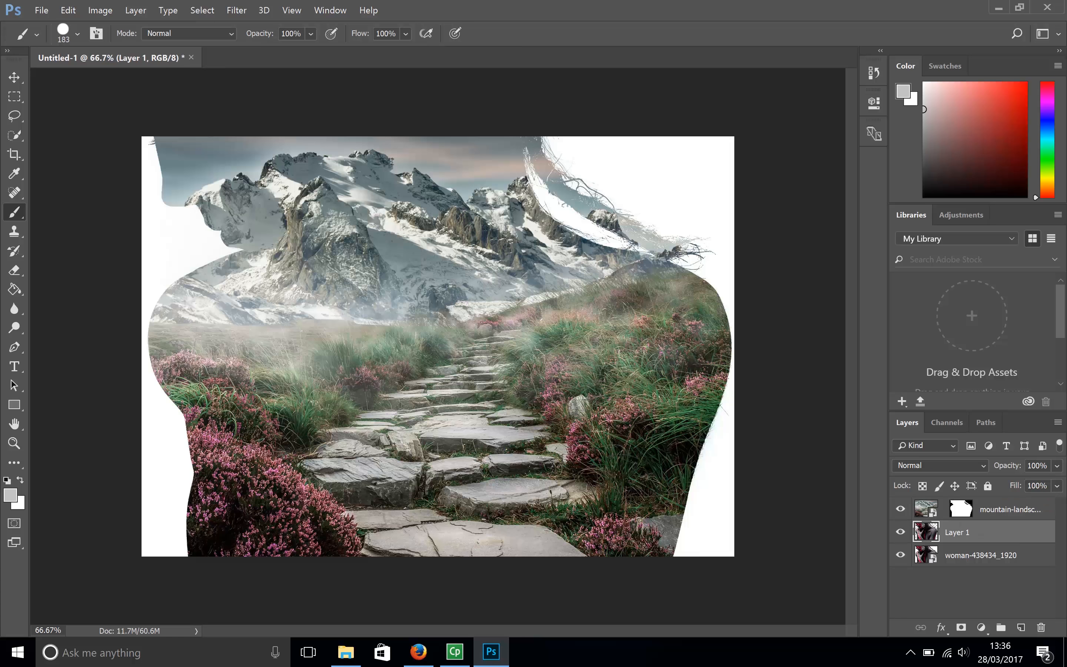
{"action": "left_click", "coordinate": [100, 11]}
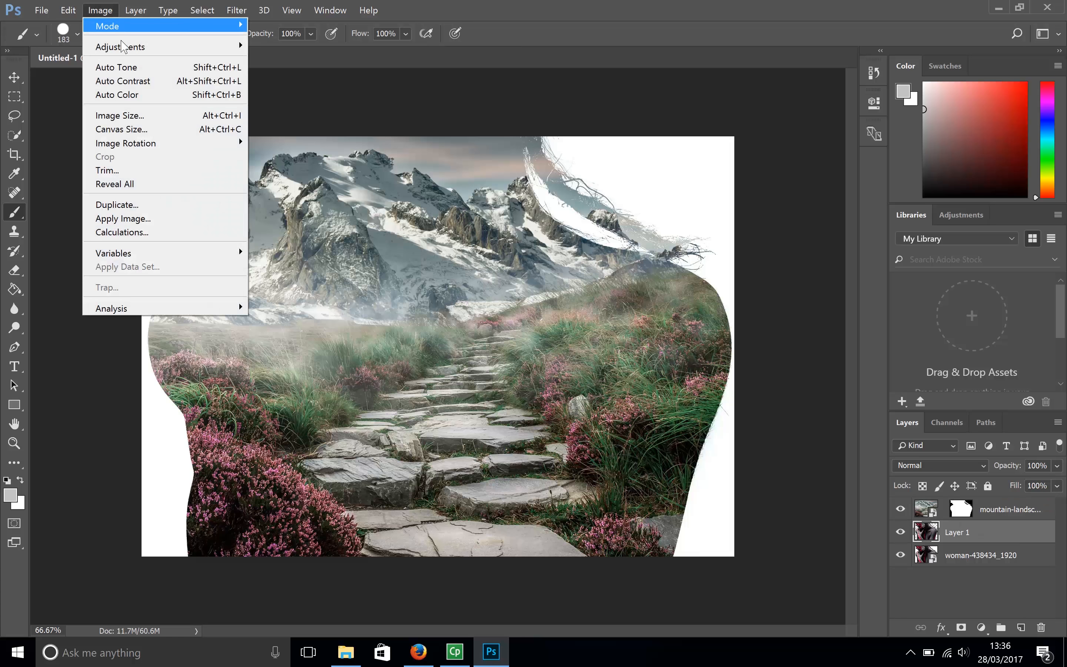
{"action": "mouse_move", "coordinate": [179, 46]}
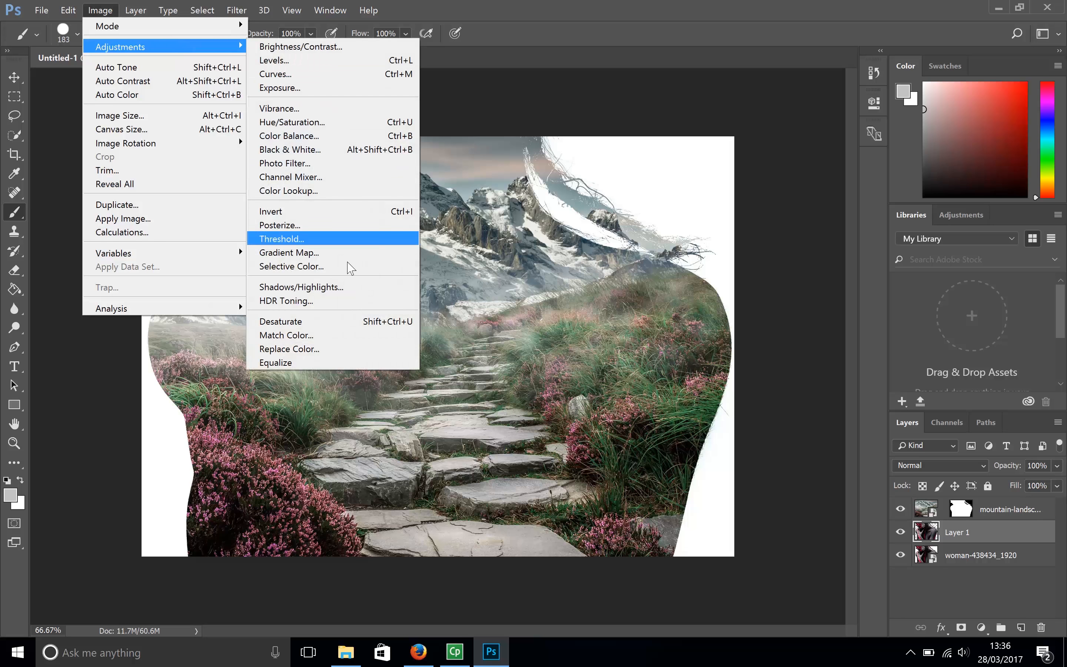
{"action": "left_click", "coordinate": [329, 325]}
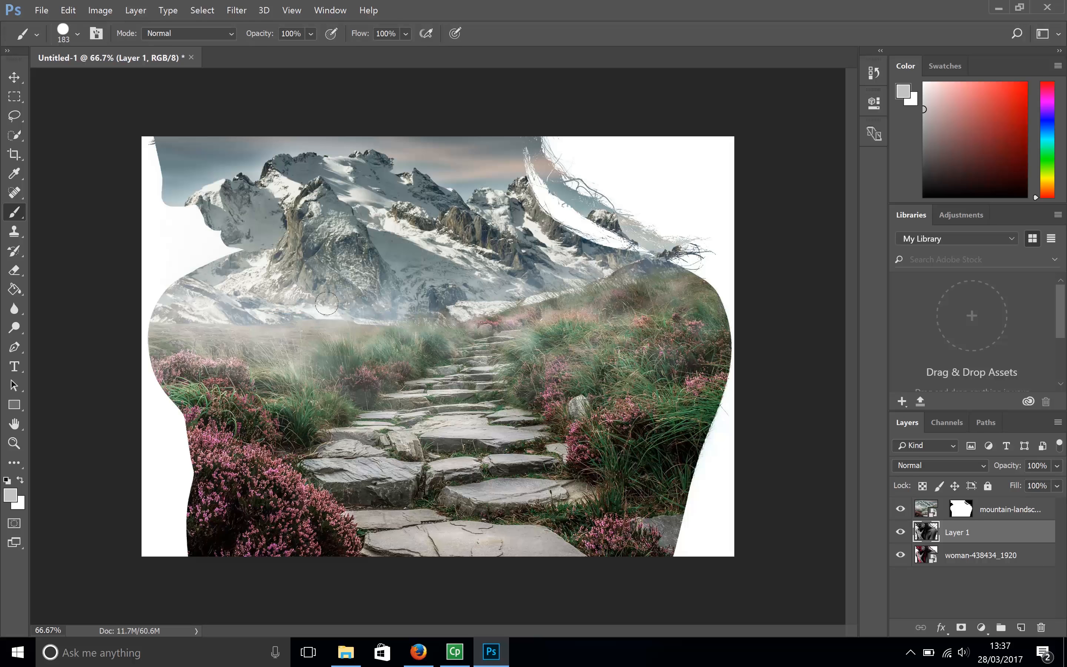
- View Layer 1 in isolation by hiding the mountain landscape and original woman layers, and show both again
{"action": "left_click", "coordinate": [900, 509]}
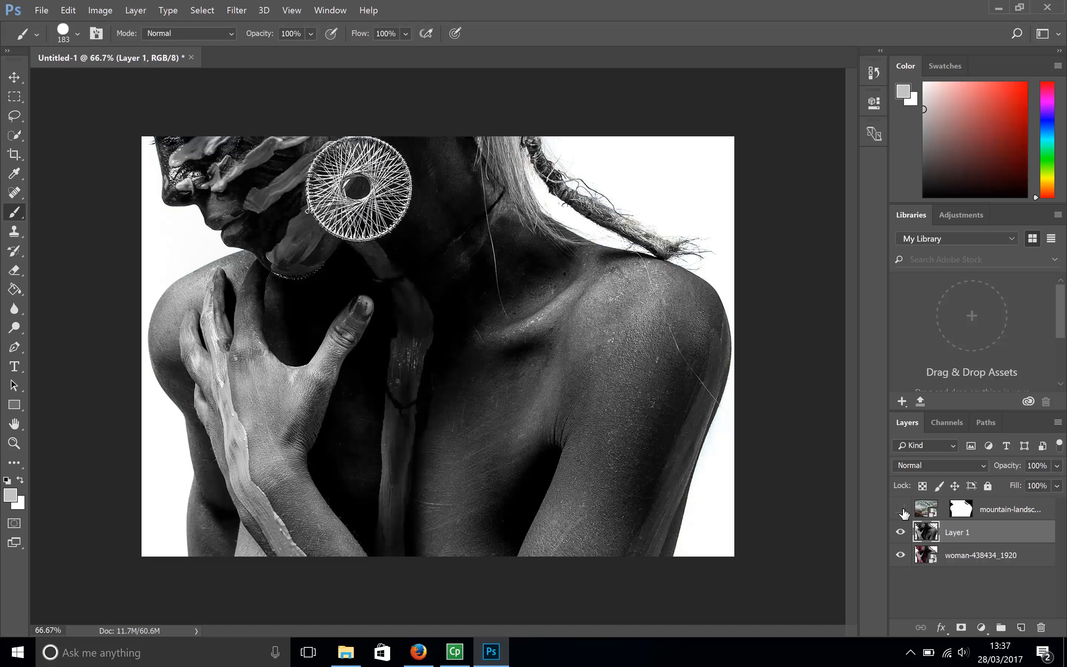
{"action": "left_click", "coordinate": [900, 556]}
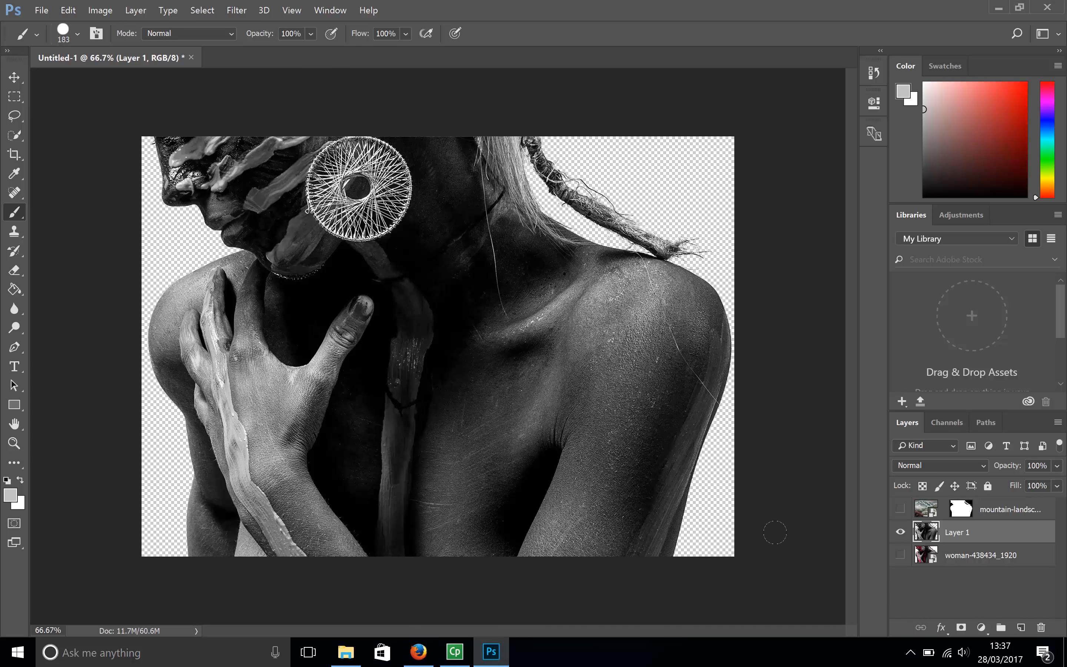
{"action": "left_click", "coordinate": [900, 510]}
{"action": "left_click", "coordinate": [900, 555]}
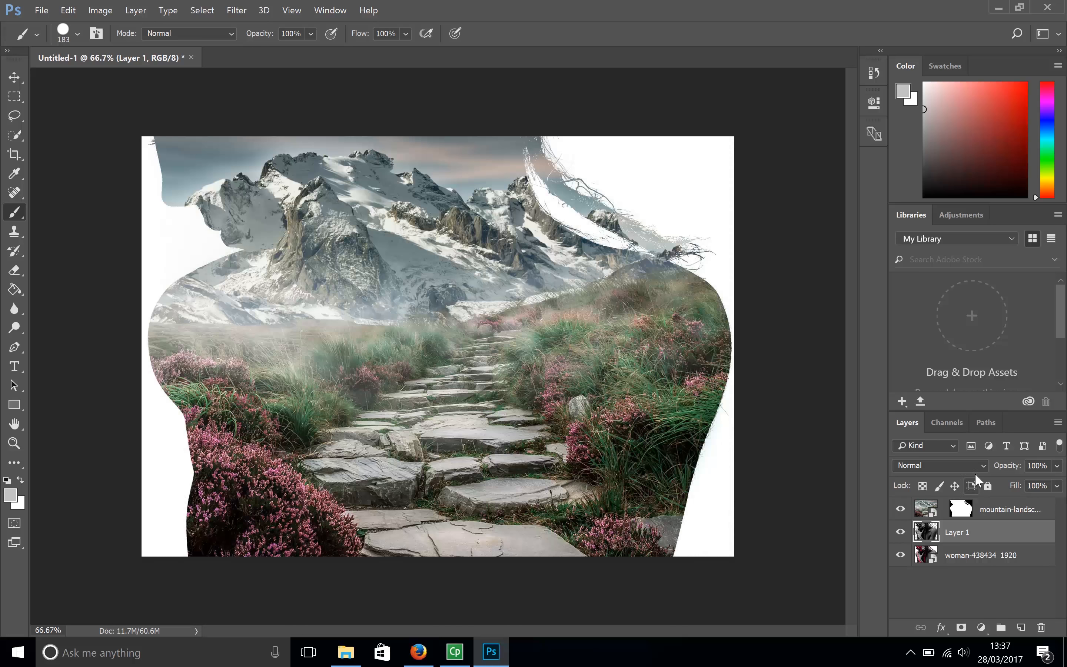
- Set Layer 1's blend mode to Multiply
{"action": "left_click", "coordinate": [981, 463]}
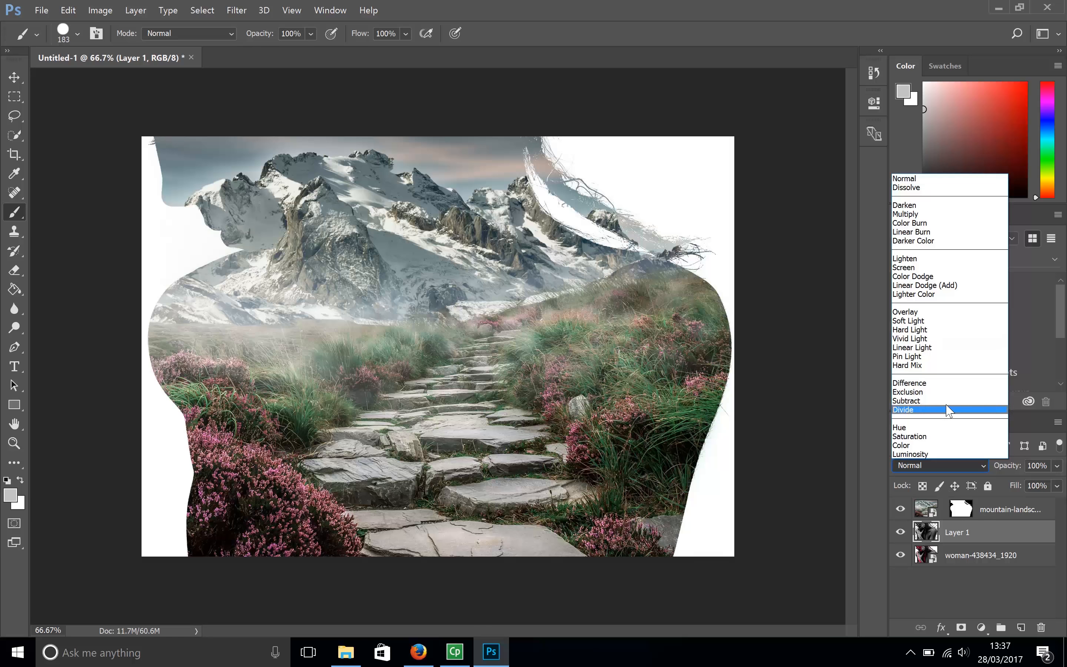
{"action": "left_click", "coordinate": [937, 214]}
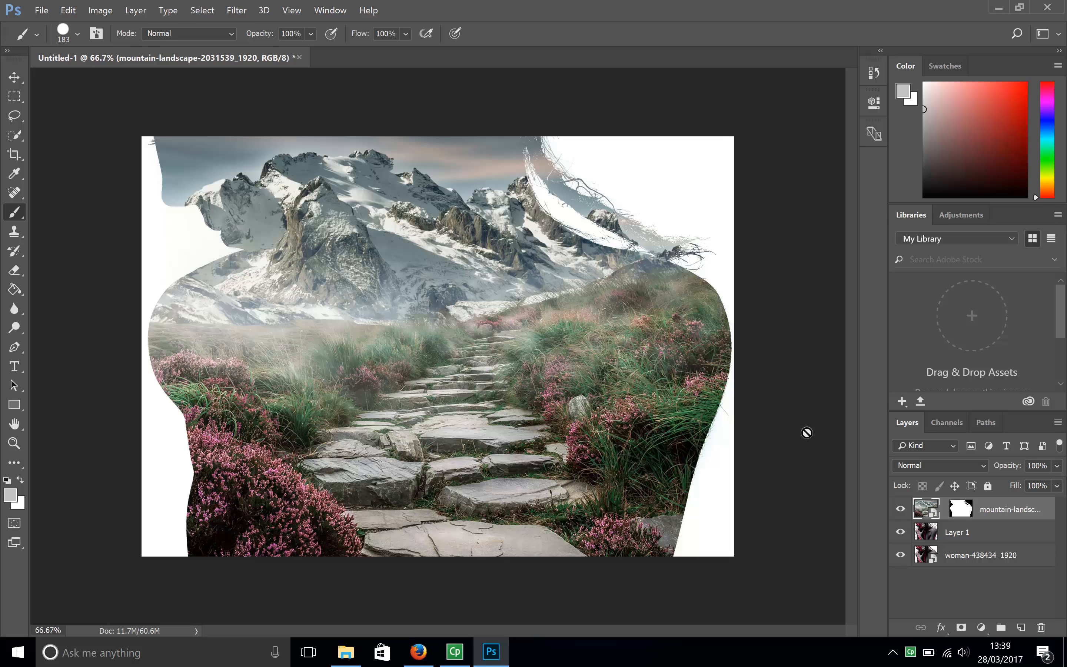
- Duplicate the woman cutout on Layer 1
{"action": "left_click", "coordinate": [979, 535]}
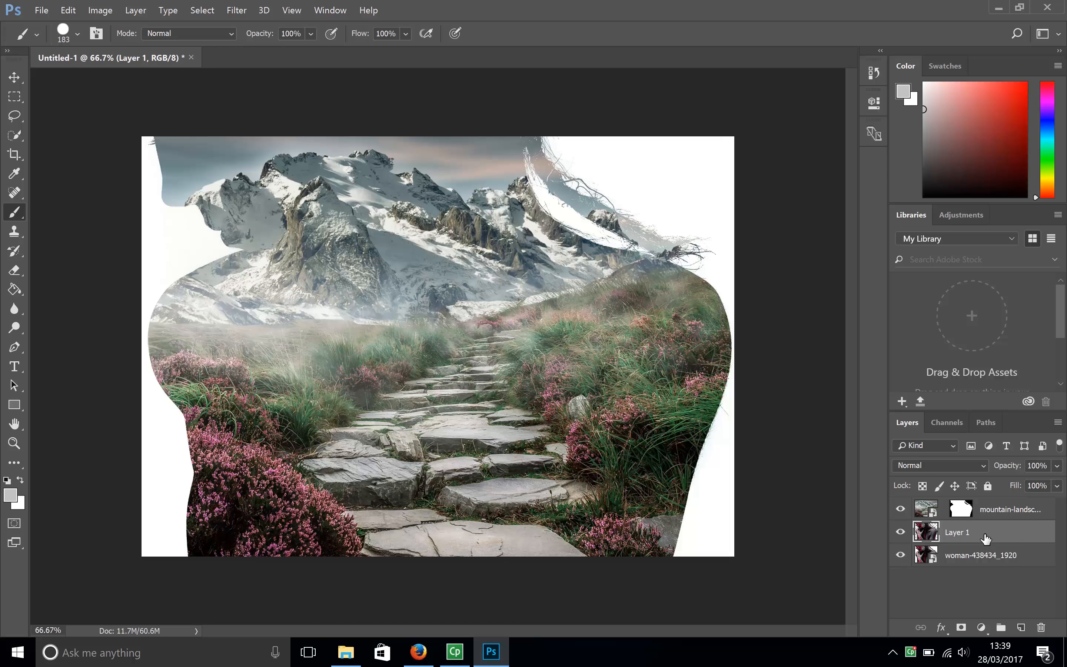
{"action": "key", "text": "ctrl+j"}
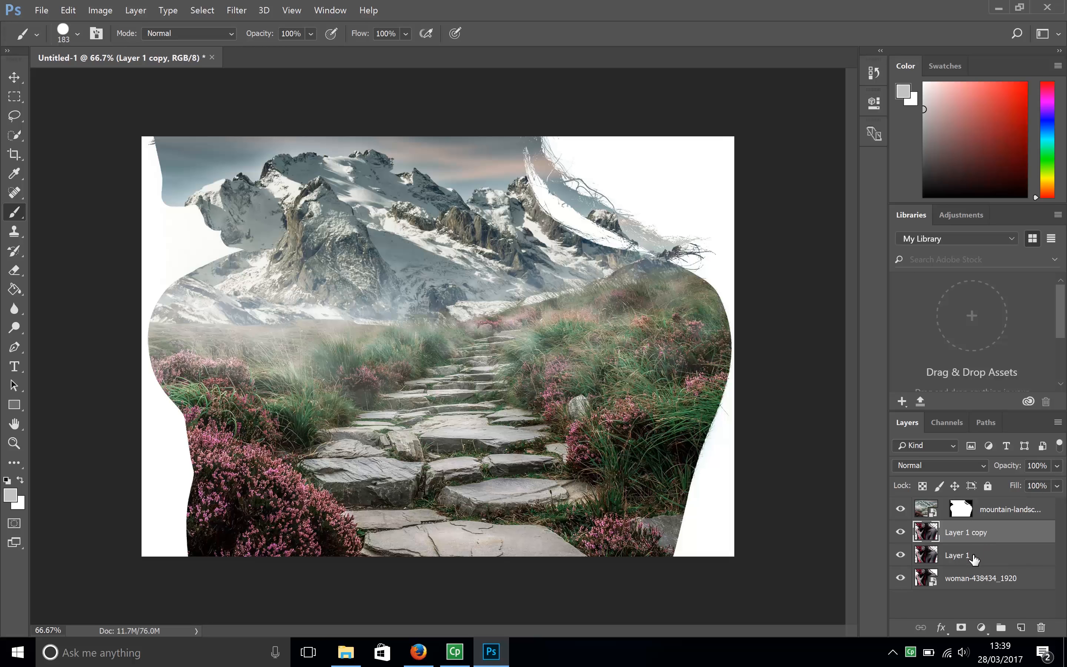
{"action": "mouse_move", "coordinate": [975, 556]}
{"action": "left_mouse_down"}
{"action": "mouse_move", "coordinate": [983, 582]}
{"action": "mouse_move", "coordinate": [1027, 624]}
{"action": "mouse_move", "coordinate": [988, 548]}
{"action": "mouse_move", "coordinate": [992, 556]}
{"action": "left_mouse_up"}
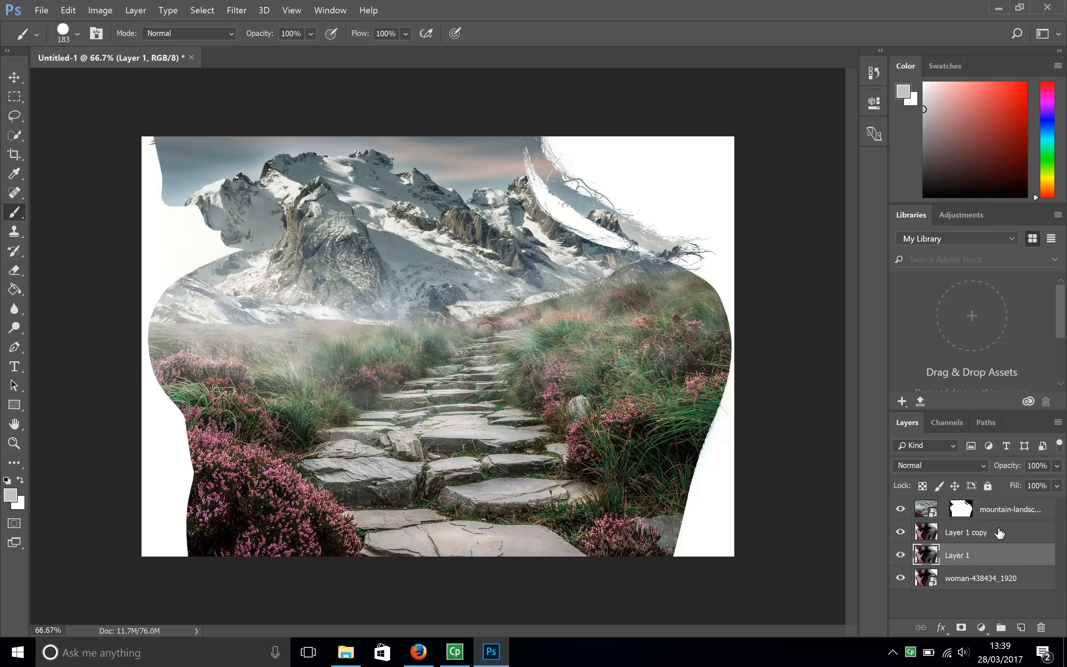
- Desaturate the duplicate of Layer 1
{"action": "left_click", "coordinate": [997, 537]}
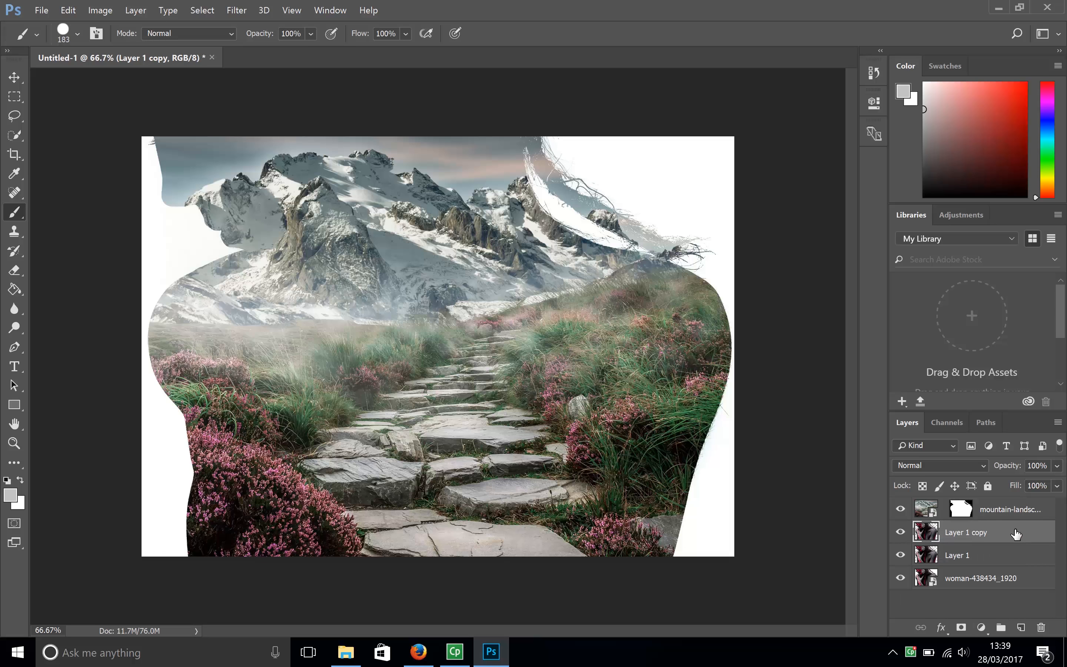
{"action": "left_click", "coordinate": [104, 10]}
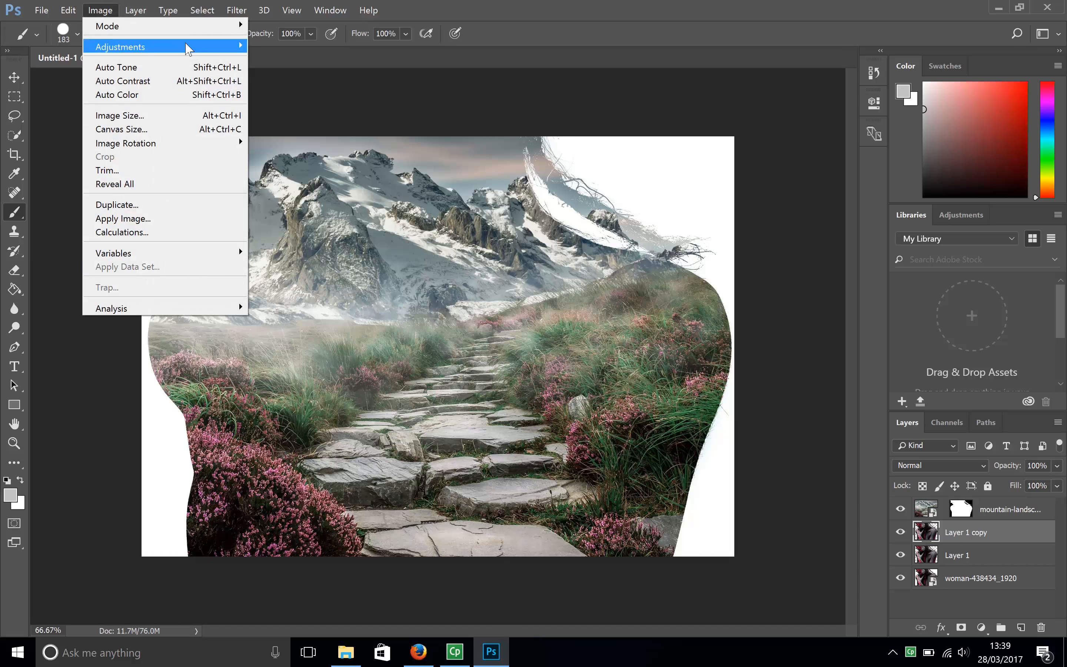
{"action": "mouse_move", "coordinate": [188, 48]}
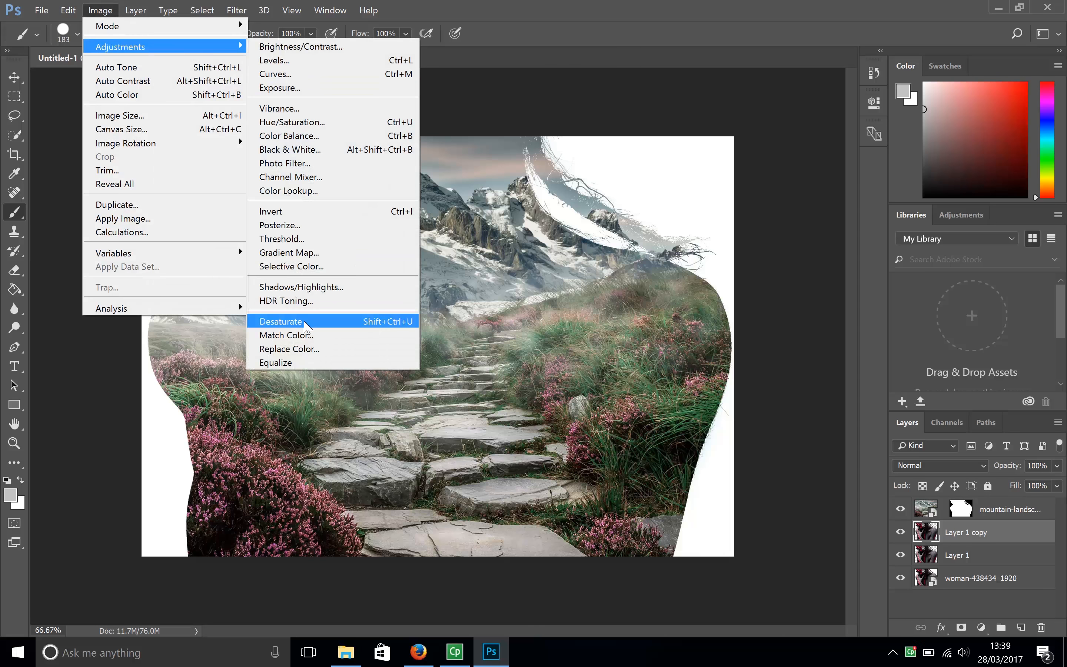
{"action": "left_click", "coordinate": [305, 327]}
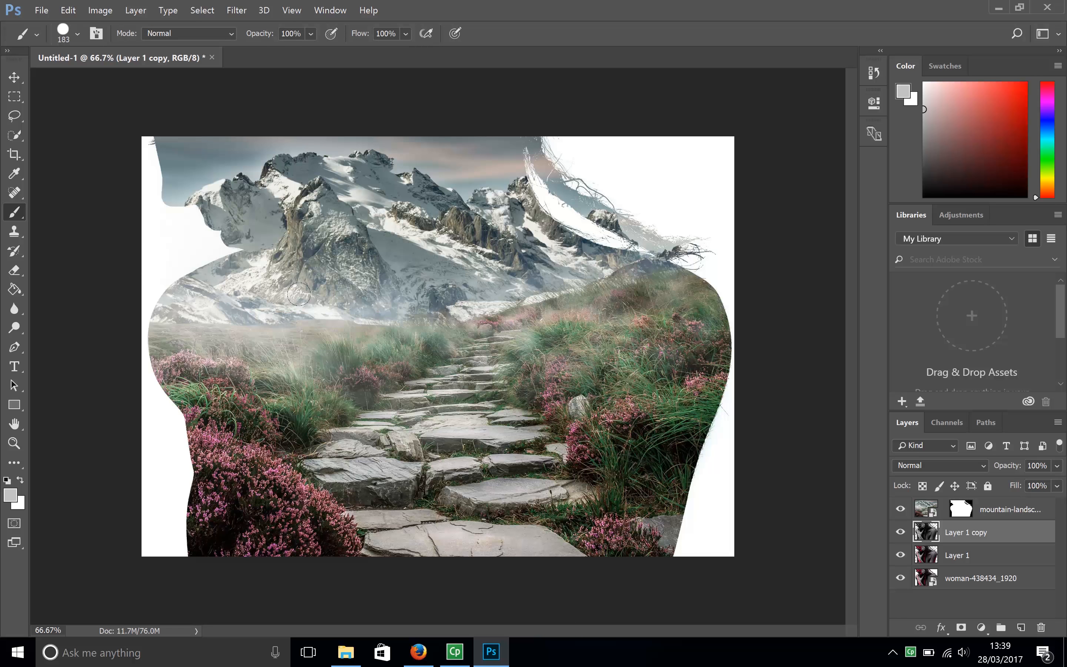
- Set the desaturated duplicate's blend mode to Multiply and move it above the mountain landscape layer
{"action": "left_click", "coordinate": [983, 466]}
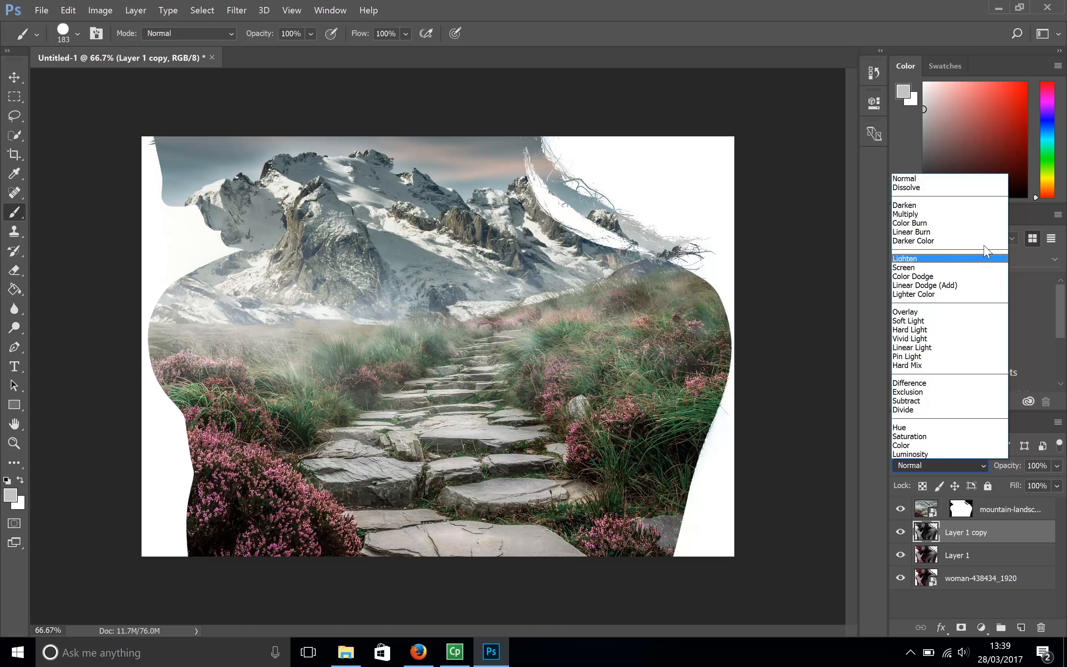
{"action": "left_click", "coordinate": [976, 213]}
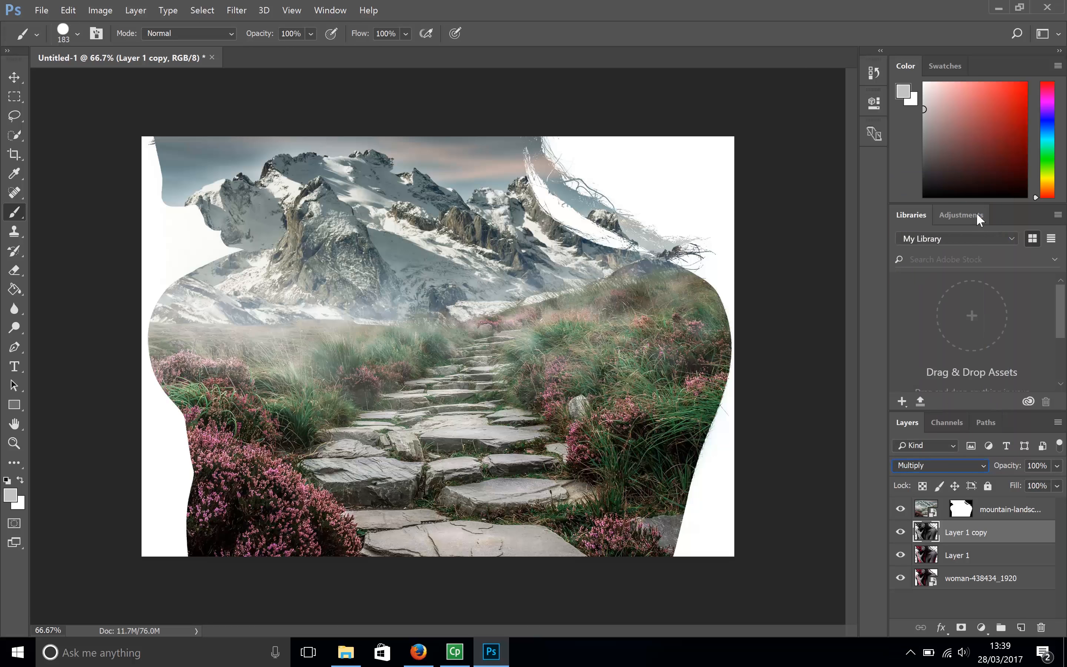
{"action": "left_click_drag", "start_coordinate": [1007, 535], "coordinate": [1003, 500]}
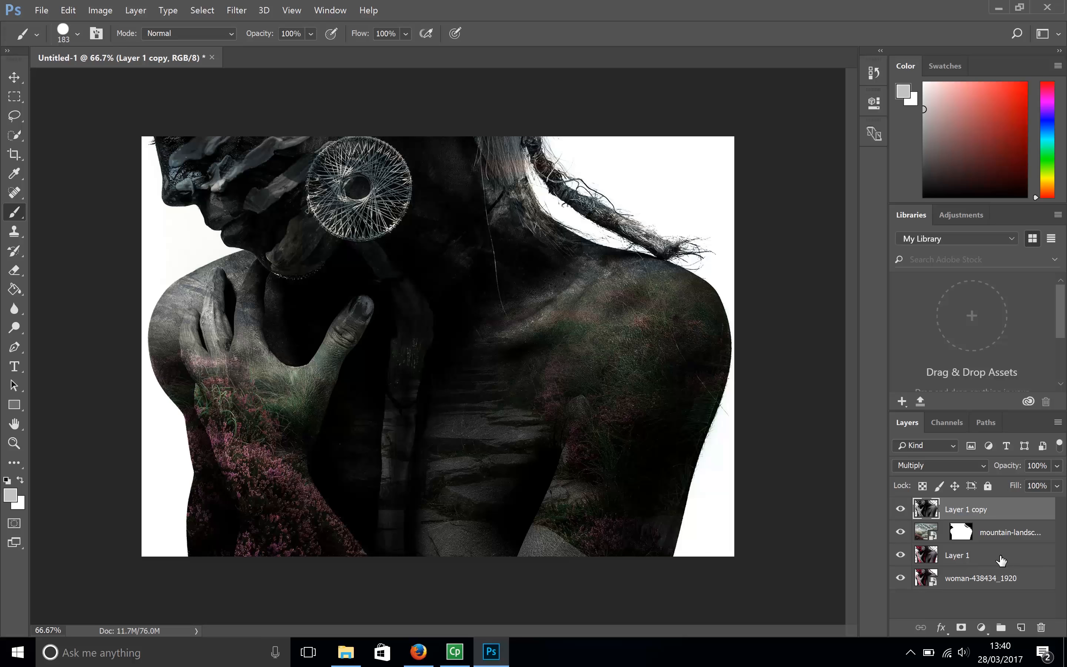
- Add a layer mask to Layer 1 copy and paint it with a soft 183 px black brush over the neck and body, leaving the face
{"action": "left_click", "coordinate": [961, 631]}
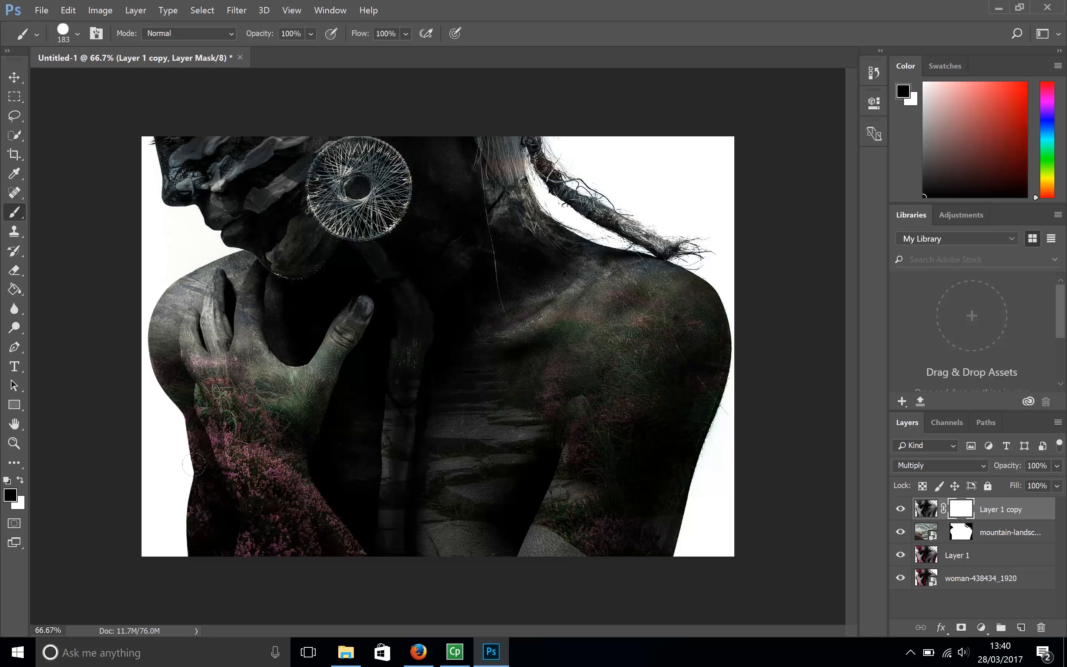
{"action": "left_click", "coordinate": [77, 34]}
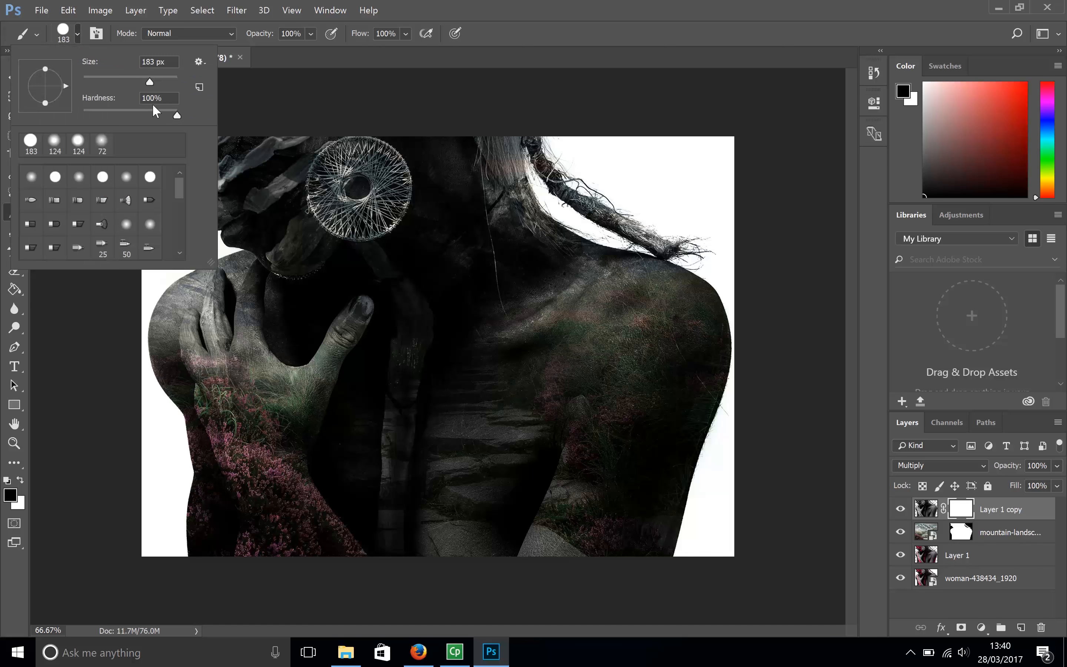
{"action": "left_click_drag", "start_coordinate": [174, 114], "coordinate": [84, 115]}
{"action": "key", "text": "Return"}
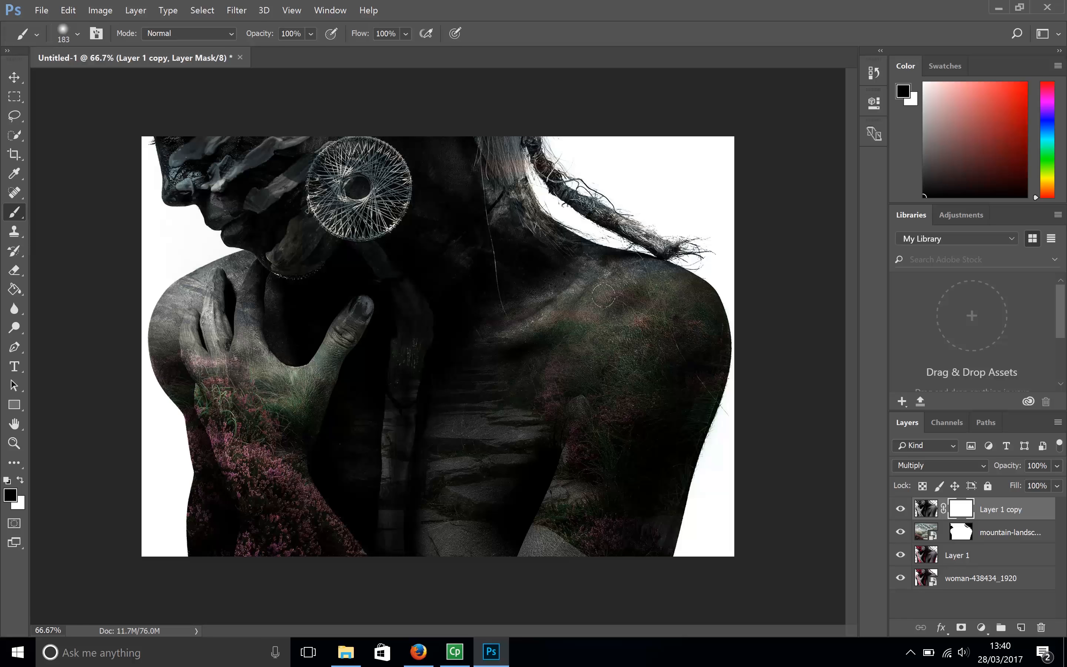
{"action": "mouse_move", "coordinate": [573, 276]}
{"action": "left_mouse_down"}
{"action": "mouse_move", "coordinate": [644, 304]}
{"action": "mouse_move", "coordinate": [577, 260]}
{"action": "mouse_move", "coordinate": [569, 241]}
{"action": "mouse_move", "coordinate": [660, 274]}
{"action": "mouse_move", "coordinate": [705, 300]}
{"action": "mouse_move", "coordinate": [718, 340]}
{"action": "mouse_move", "coordinate": [652, 542]}
{"action": "mouse_move", "coordinate": [690, 415]}
{"action": "mouse_move", "coordinate": [706, 282]}
{"action": "mouse_move", "coordinate": [670, 256]}
{"action": "mouse_move", "coordinate": [554, 223]}
{"action": "mouse_move", "coordinate": [487, 145]}
{"action": "mouse_move", "coordinate": [505, 145]}
{"action": "mouse_move", "coordinate": [474, 154]}
{"action": "mouse_move", "coordinate": [443, 126]}
{"action": "mouse_move", "coordinate": [413, 115]}
{"action": "mouse_move", "coordinate": [406, 125]}
{"action": "left_mouse_up"}
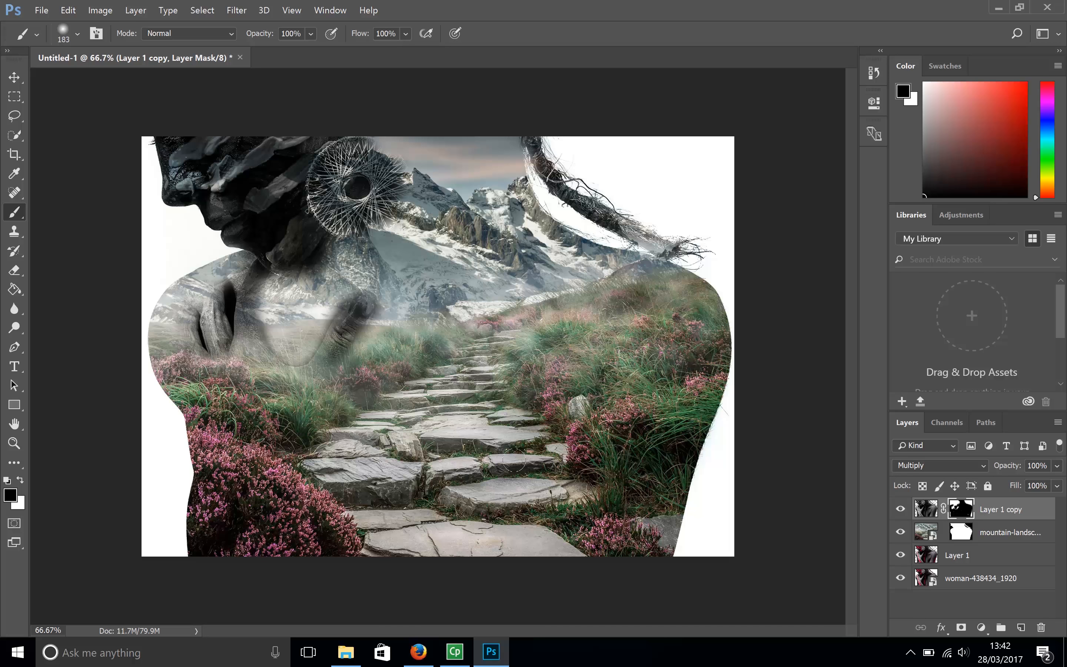
- Check the recent brush strokes in the document history
{"action": "left_click", "coordinate": [874, 73]}
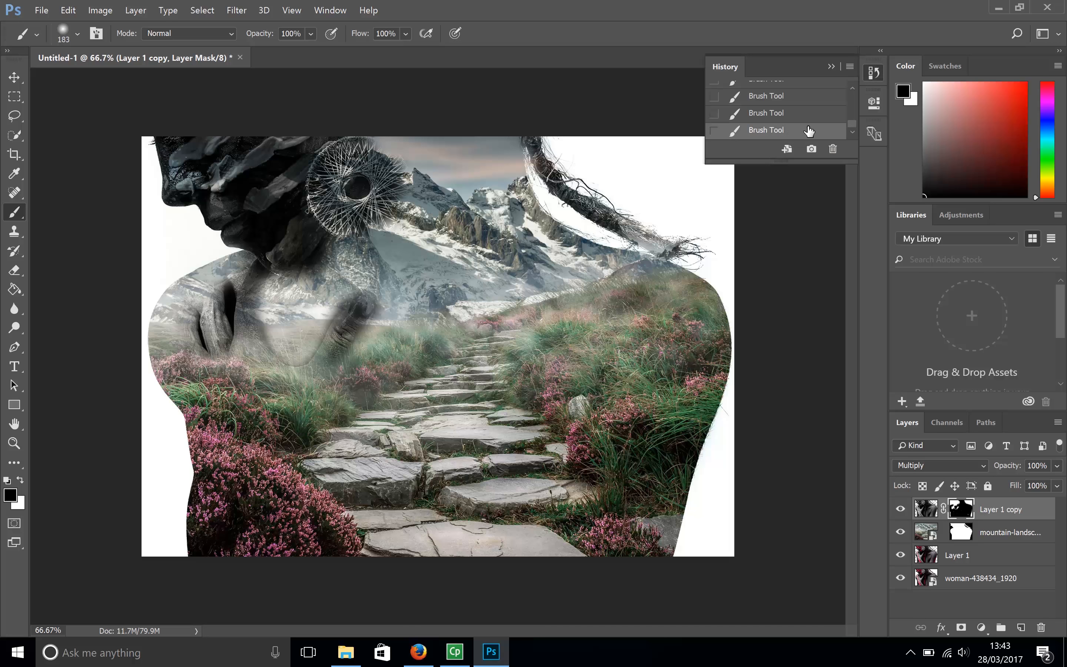
{"action": "mouse_move", "coordinate": [775, 137]}
{"action": "left_mouse_down"}
{"action": "mouse_move", "coordinate": [829, 131]}
{"action": "mouse_move", "coordinate": [831, 146]}
{"action": "left_mouse_up"}
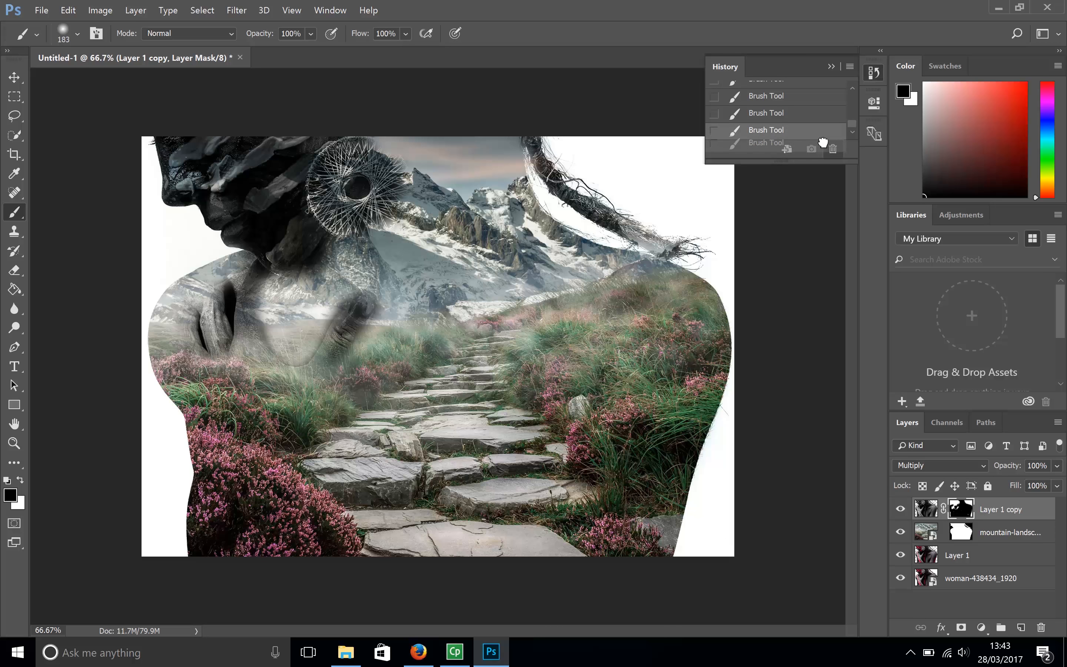
{"action": "left_click", "coordinate": [831, 66]}
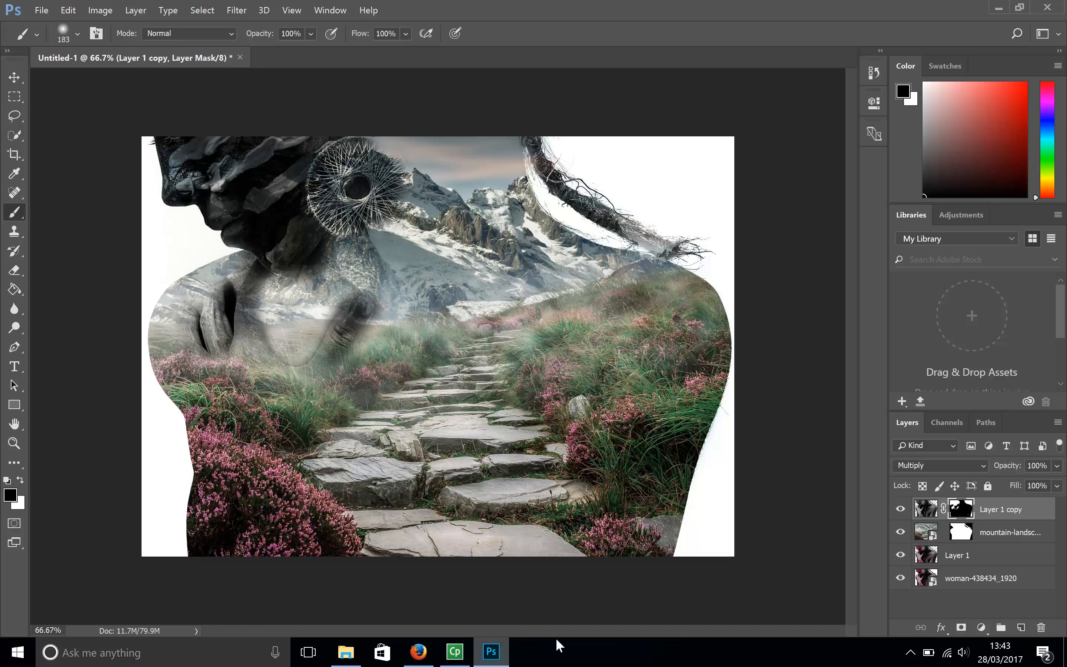
- Set the opacity of Layer 1 copy to 70%
{"action": "left_click", "coordinate": [1057, 486]}
{"action": "left_click_drag", "start_coordinate": [1056, 481], "coordinate": [1044, 483]}
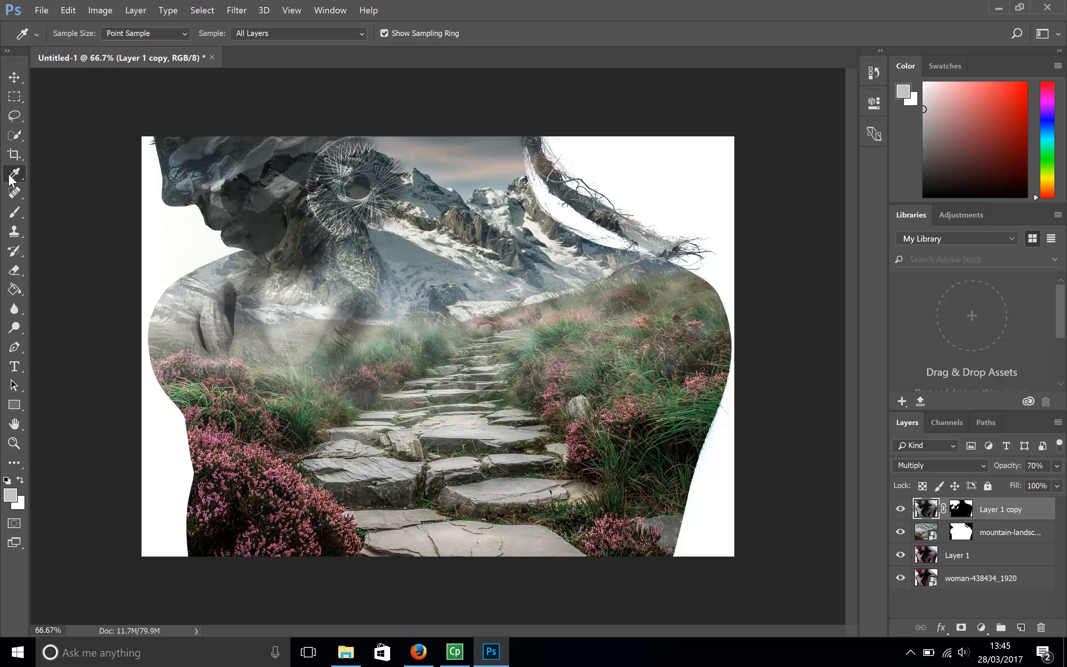
- Sample the pinkish sky colour and fill the white background around the braid with it on the woman-438434_1920 layer
{"action": "left_click", "coordinate": [485, 169]}
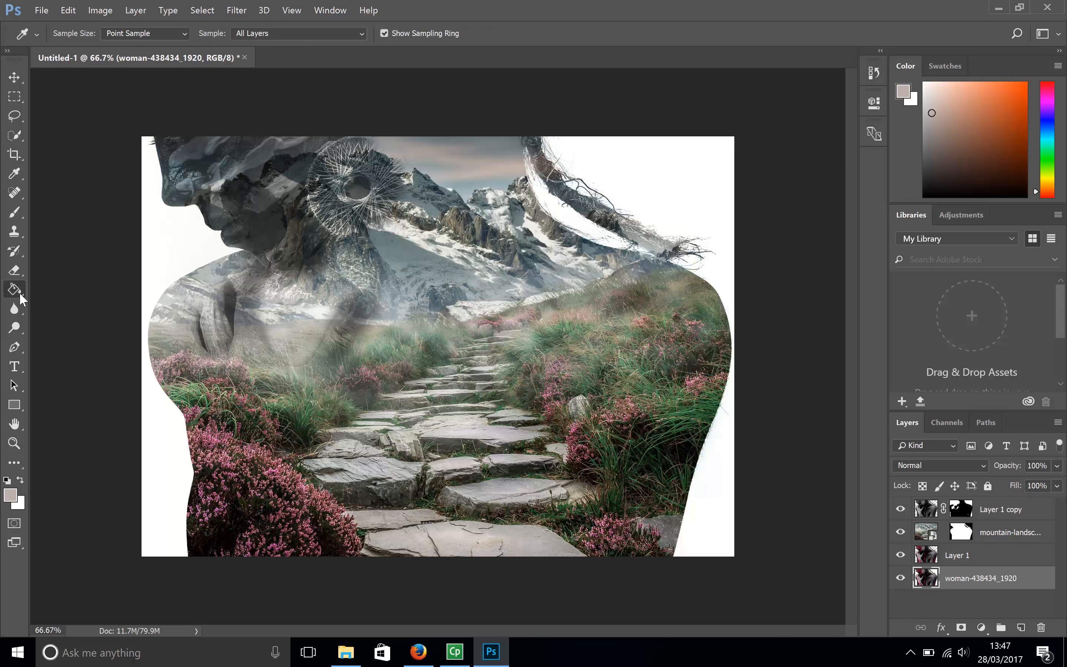
{"action": "left_click", "coordinate": [21, 295]}
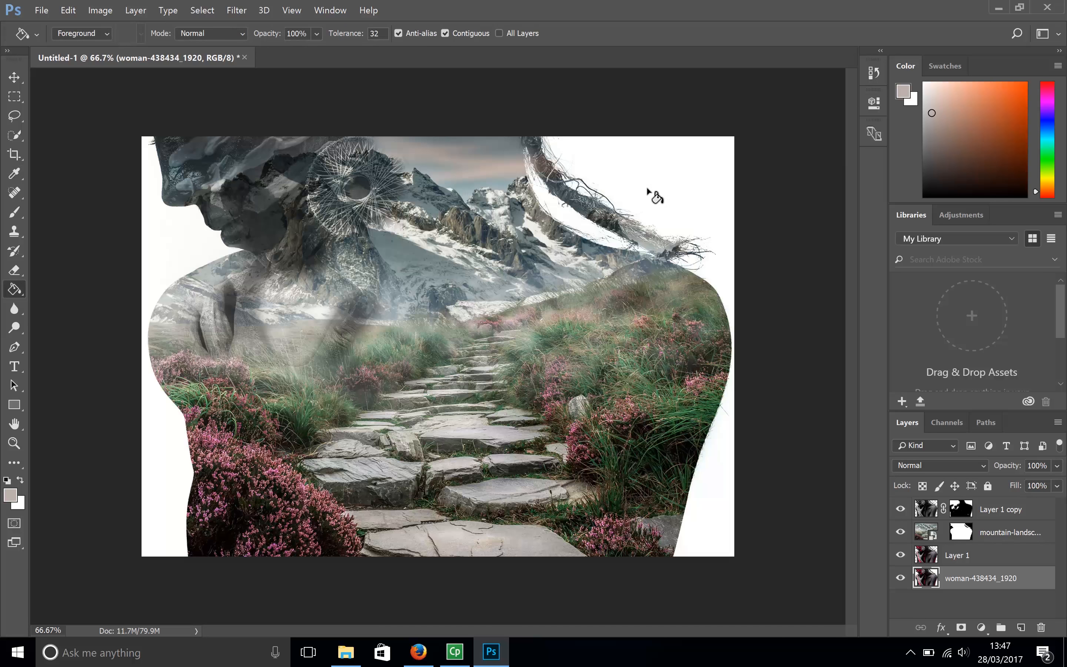
{"action": "left_click", "coordinate": [656, 178]}
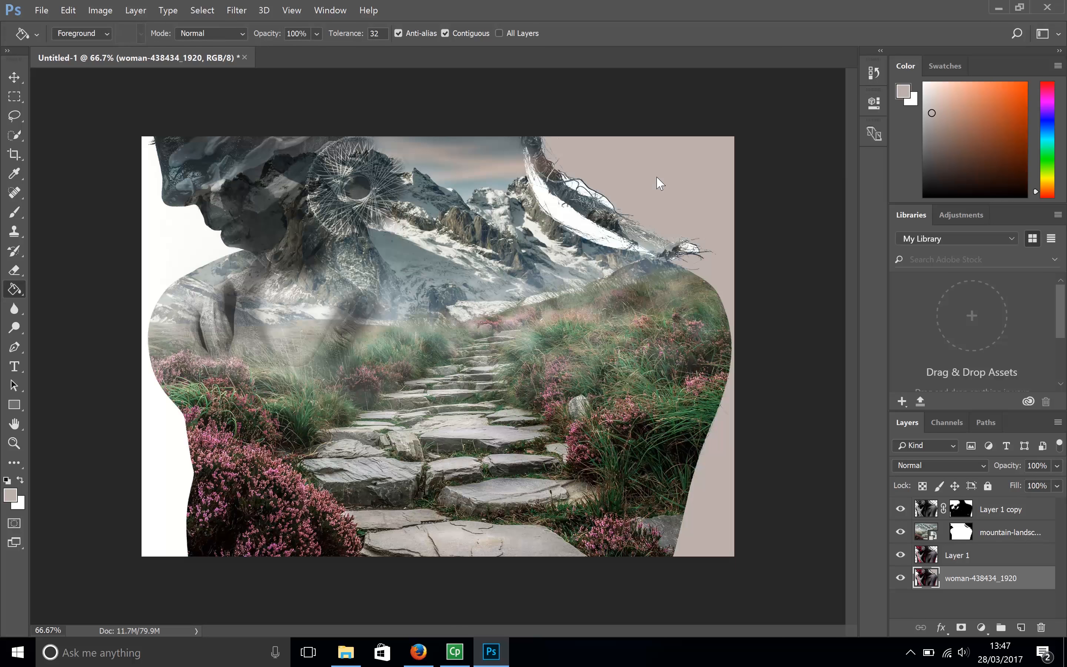
{"action": "left_click", "coordinate": [565, 210]}
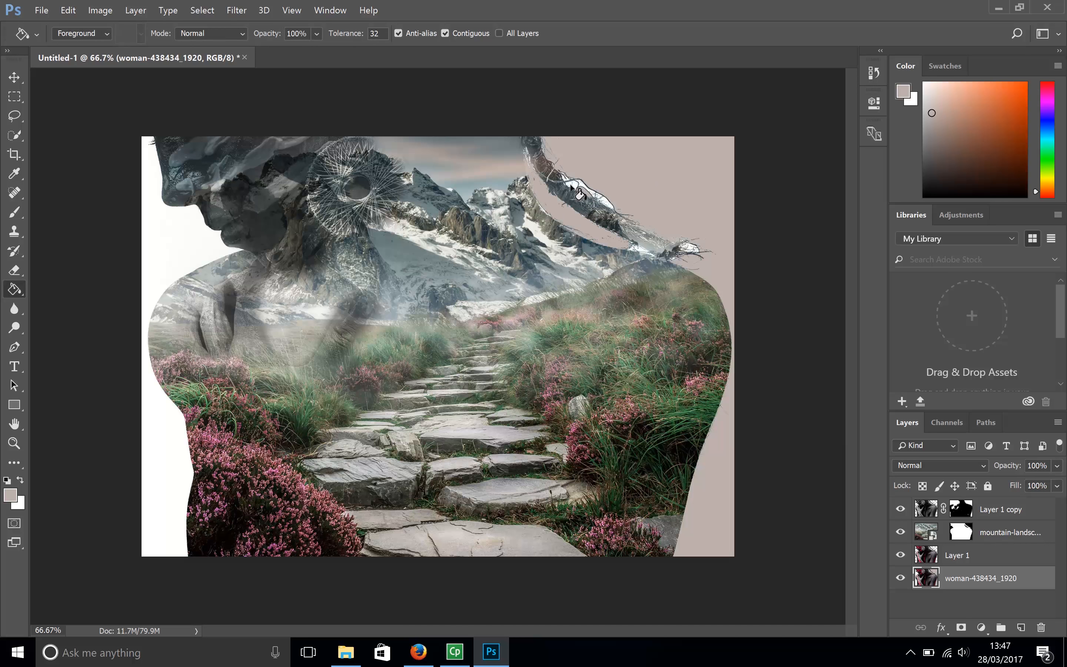
{"action": "left_click", "coordinate": [583, 185]}
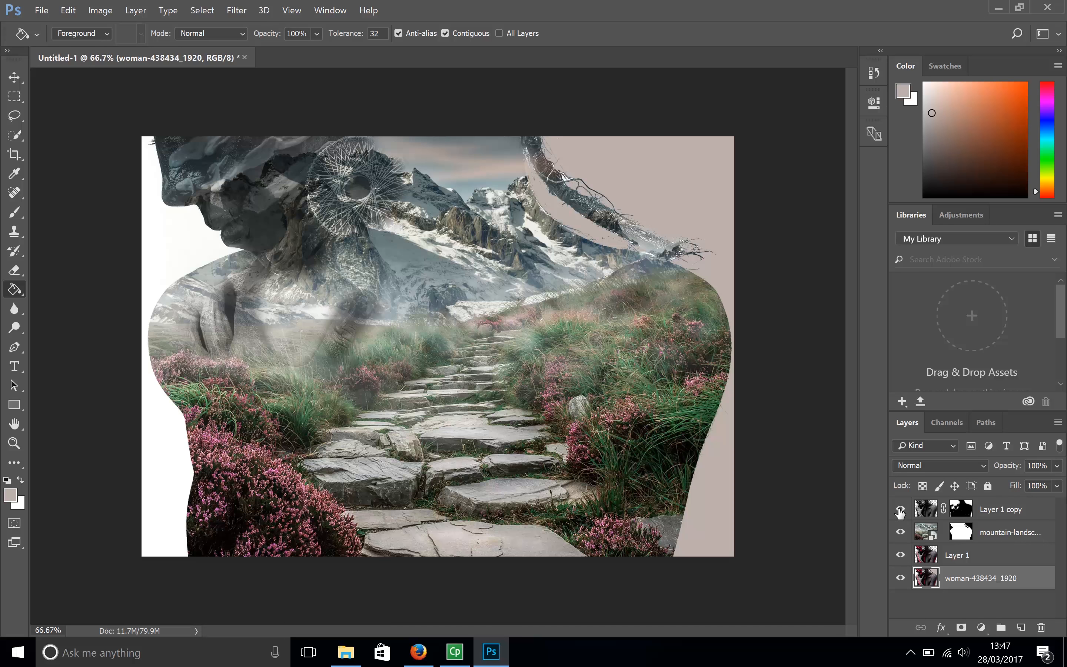
- Hide the three layers above the woman layer and fill the remaining white areas by the face and arm with the sampled colour
{"action": "left_click_drag", "start_coordinate": [900, 510], "coordinate": [900, 555]}
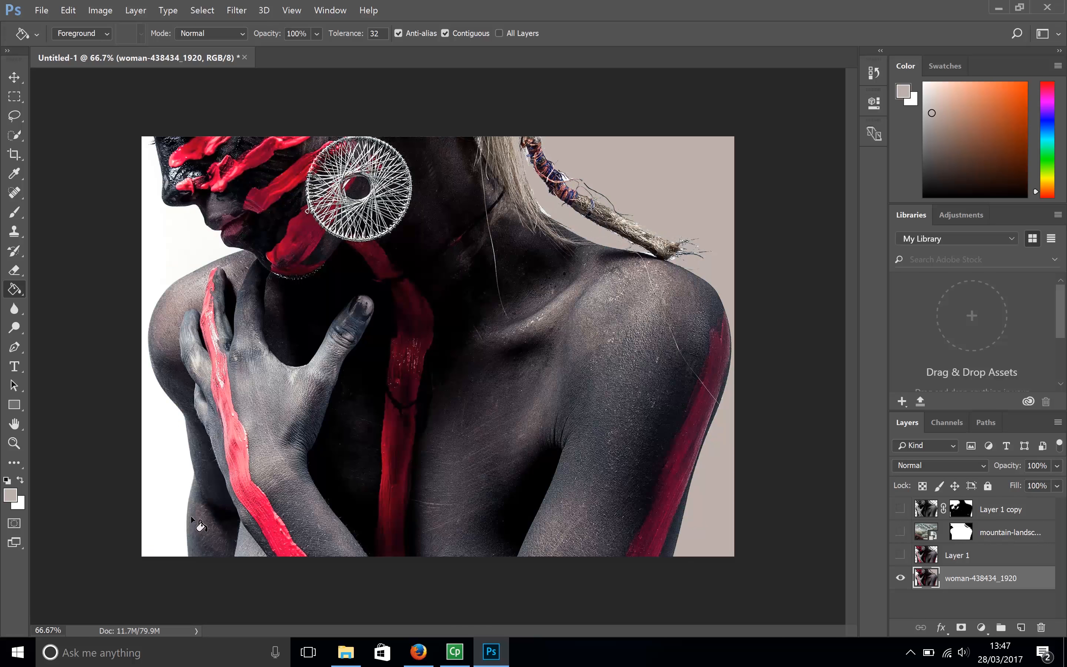
{"action": "left_click", "coordinate": [184, 496]}
{"action": "left_click", "coordinate": [242, 544]}
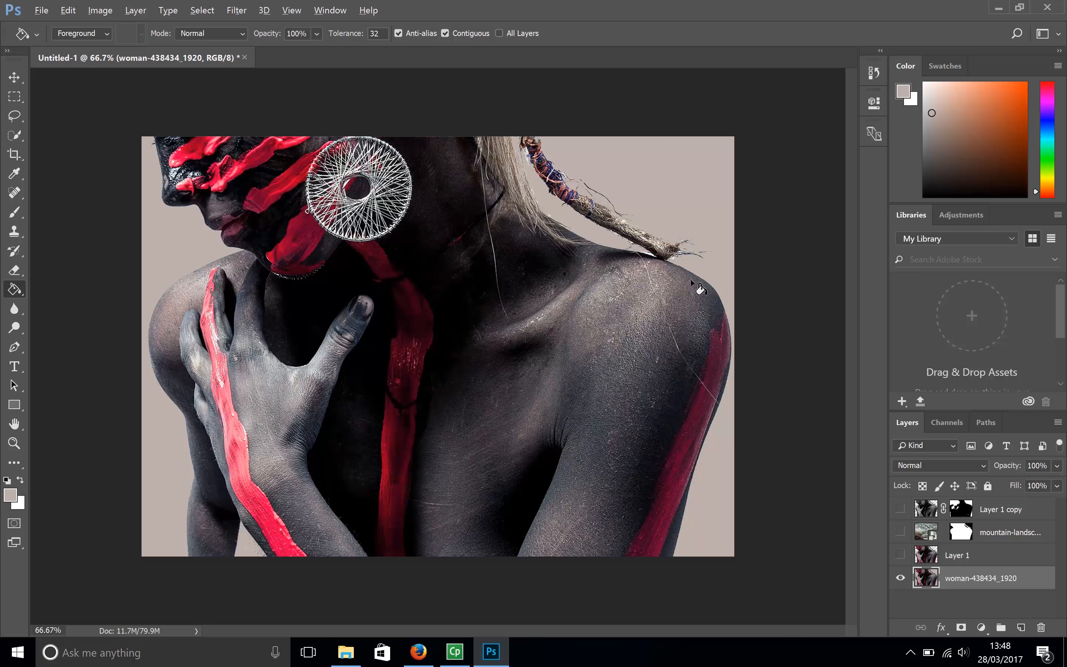
- Inspect the filled background for leftover white areas and make the three upper layers visible again
{"action": "scroll", "coordinate": [701, 289], "scroll_direction": "up", "scroll_amount": 3}
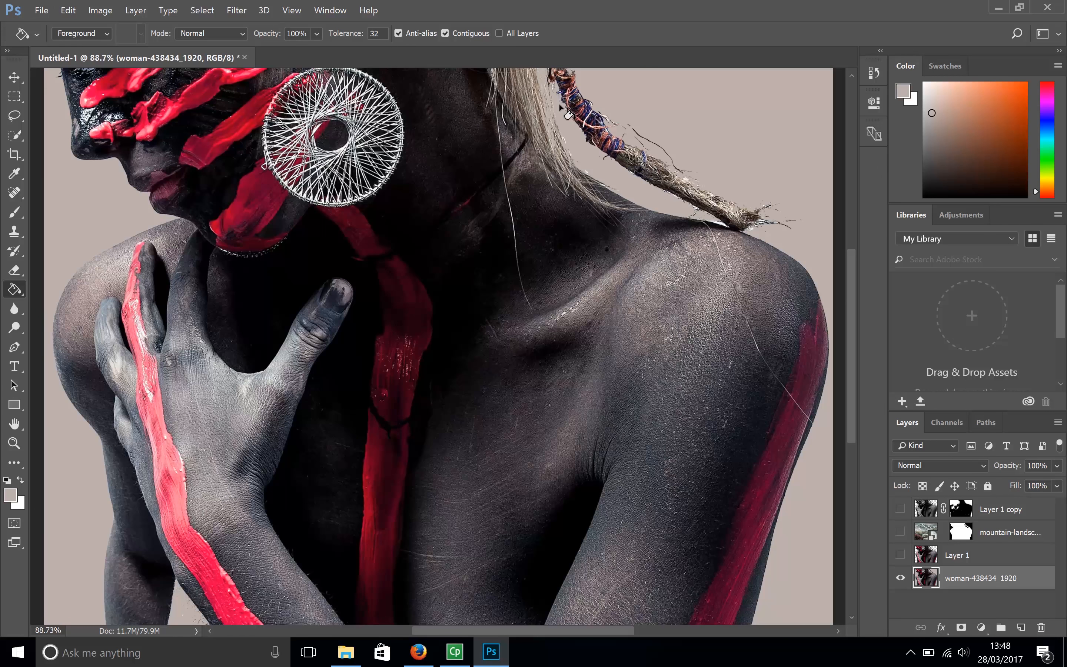
{"action": "scroll", "coordinate": [567, 113], "scroll_direction": "up", "scroll_amount": 1}
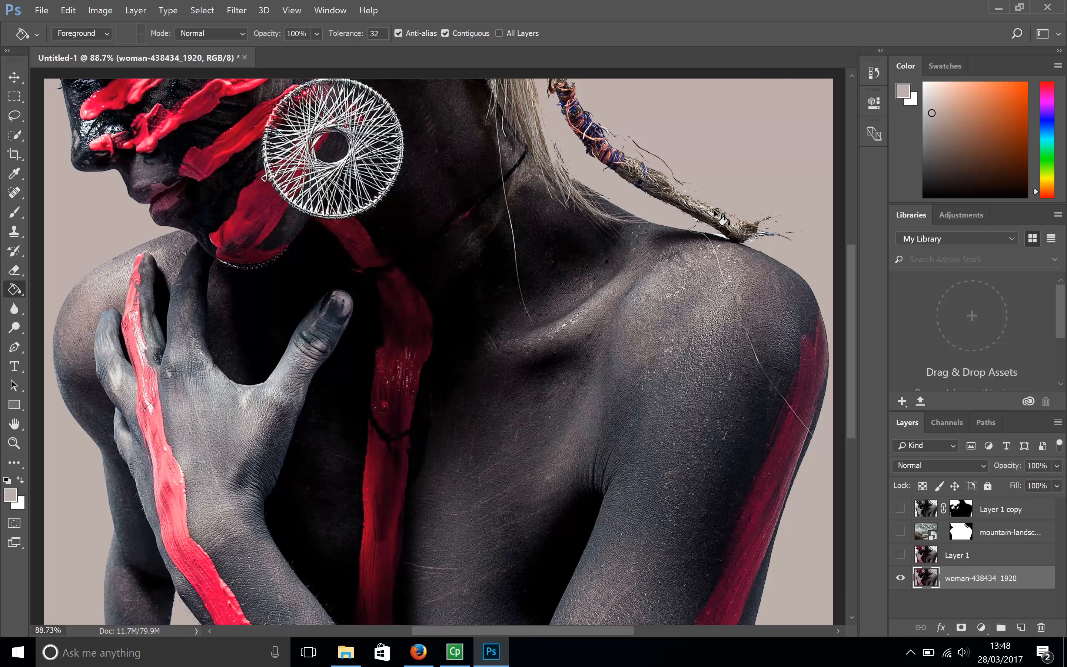
{"action": "scroll", "coordinate": [655, 274], "scroll_direction": "down", "scroll_amount": 3}
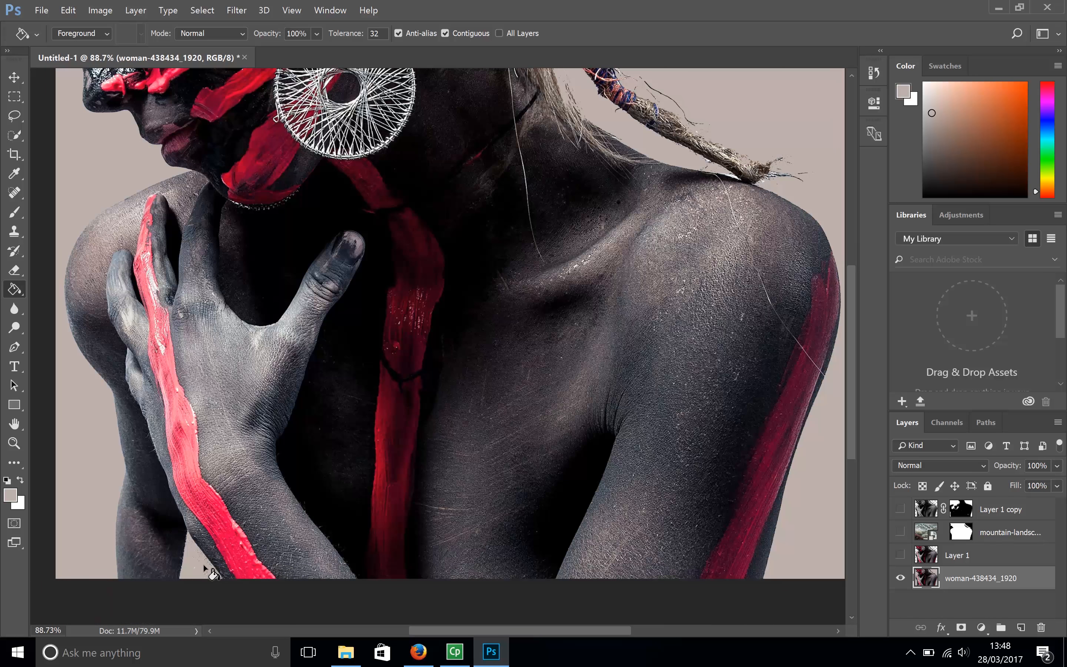
{"action": "scroll", "coordinate": [686, 422], "scroll_direction": "up", "scroll_amount": 1}
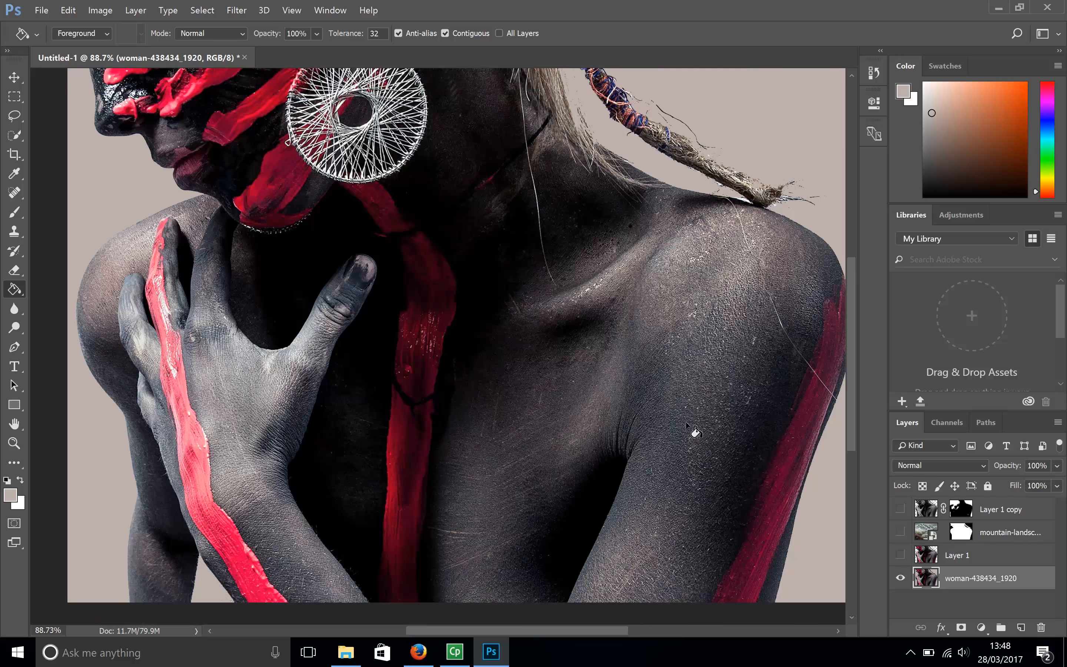
{"action": "left_click", "coordinate": [901, 510]}
{"action": "left_click", "coordinate": [900, 532]}
{"action": "left_click", "coordinate": [900, 555]}
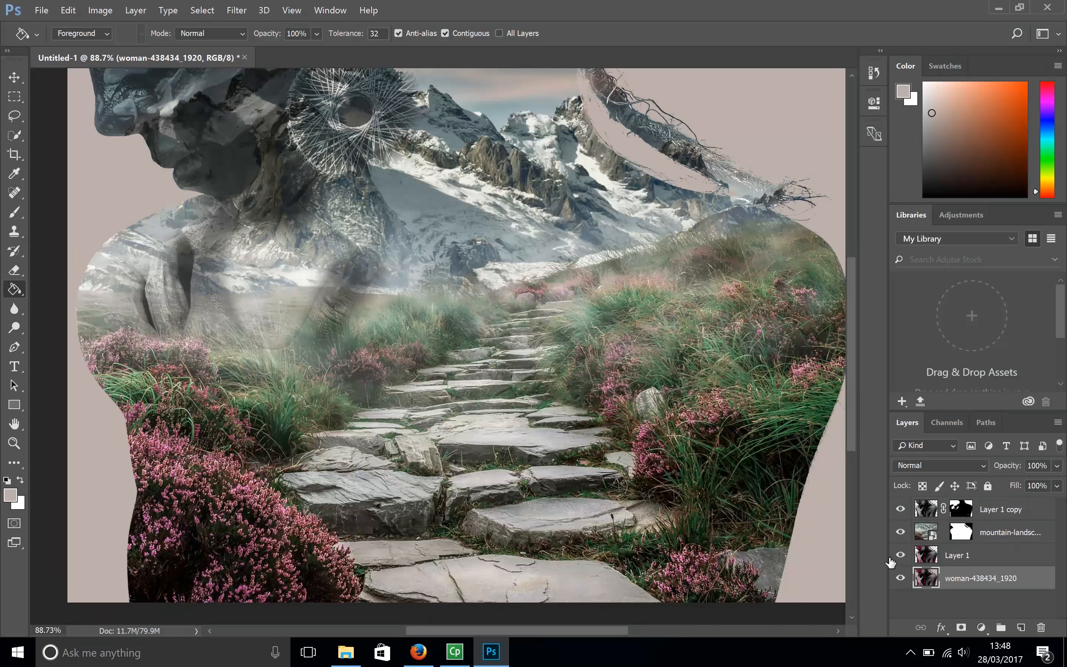
{"action": "scroll", "coordinate": [588, 632], "scroll_direction": "down", "scroll_amount": 2}
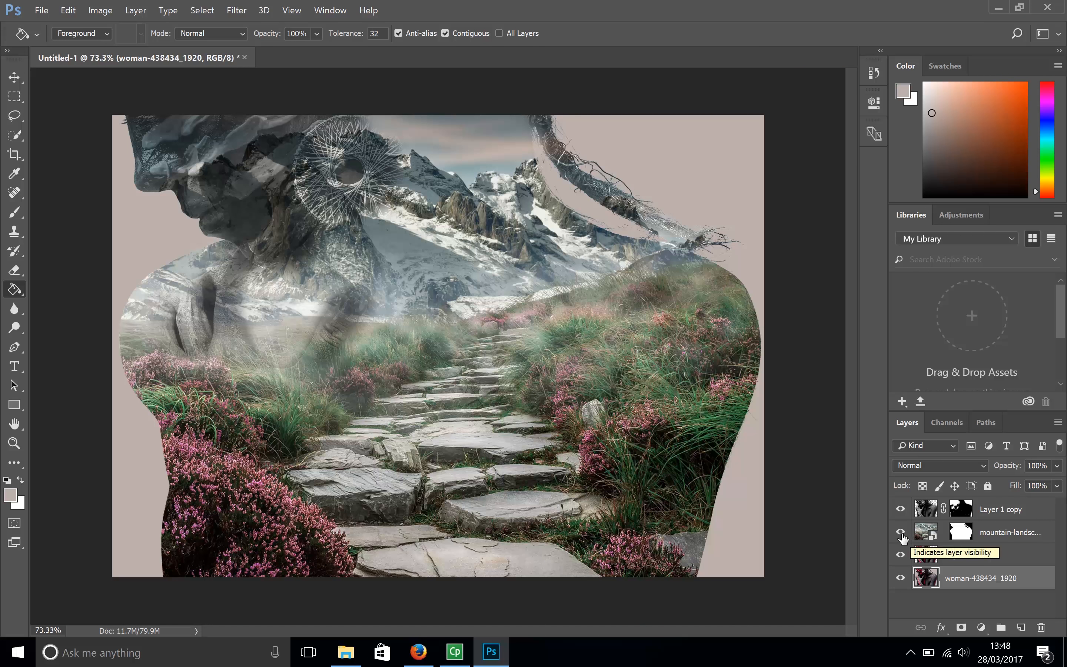
- Place the mountain-landscape-2031539_1920 image above the woman layer, scaled to 37.82% and positioned to cover the canvas
{"action": "left_click", "coordinate": [346, 652]}
{"action": "left_click_drag", "start_coordinate": [415, 182], "coordinate": [348, 537]}
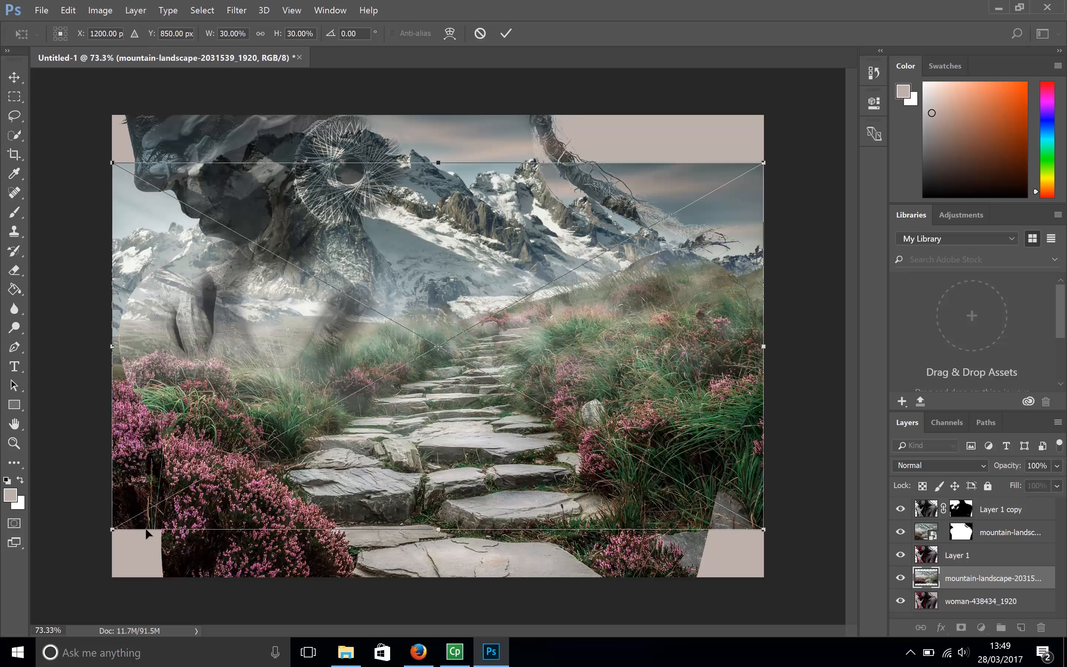
{"action": "left_click_drag", "start_coordinate": [111, 532], "coordinate": [34, 587]}
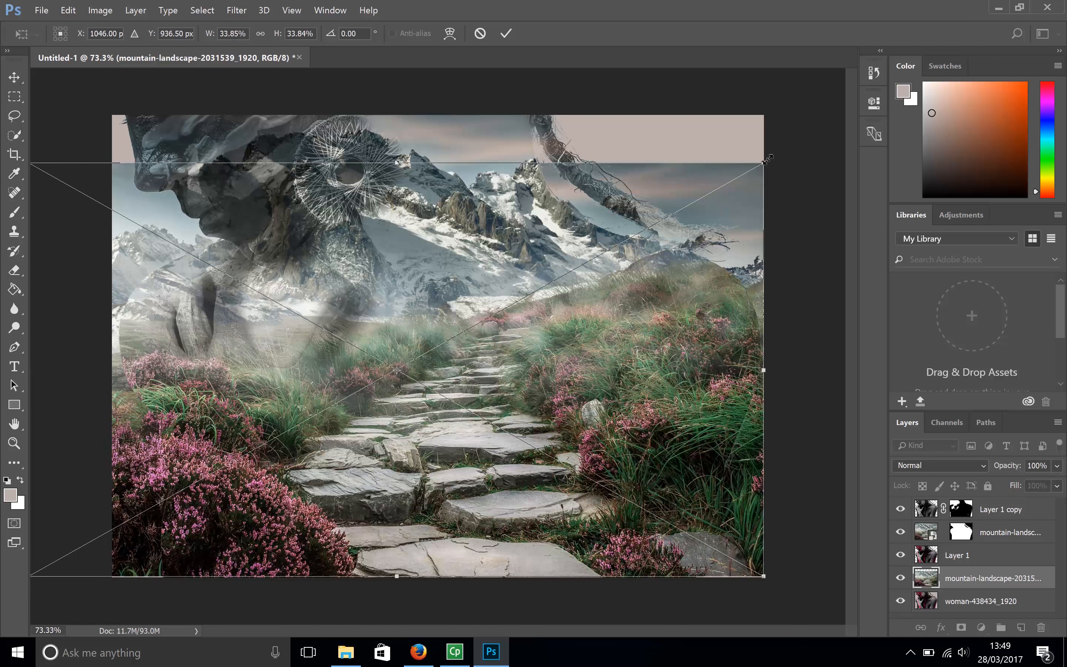
{"action": "left_click_drag", "start_coordinate": [768, 159], "coordinate": [844, 93]}
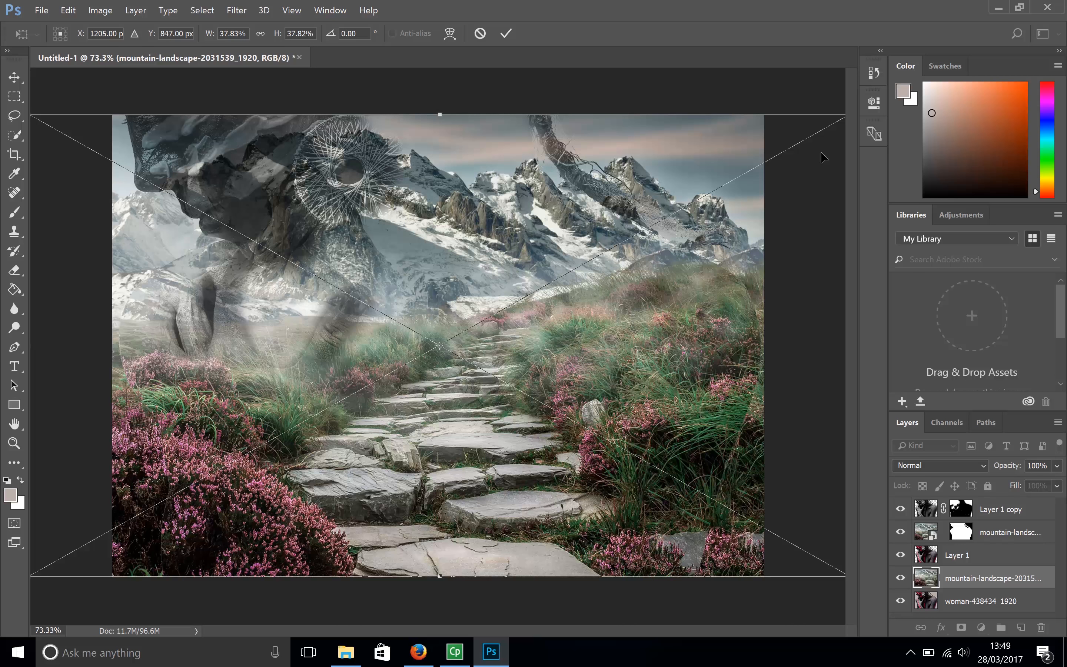
{"action": "left_click_drag", "start_coordinate": [733, 159], "coordinate": [649, 162]}
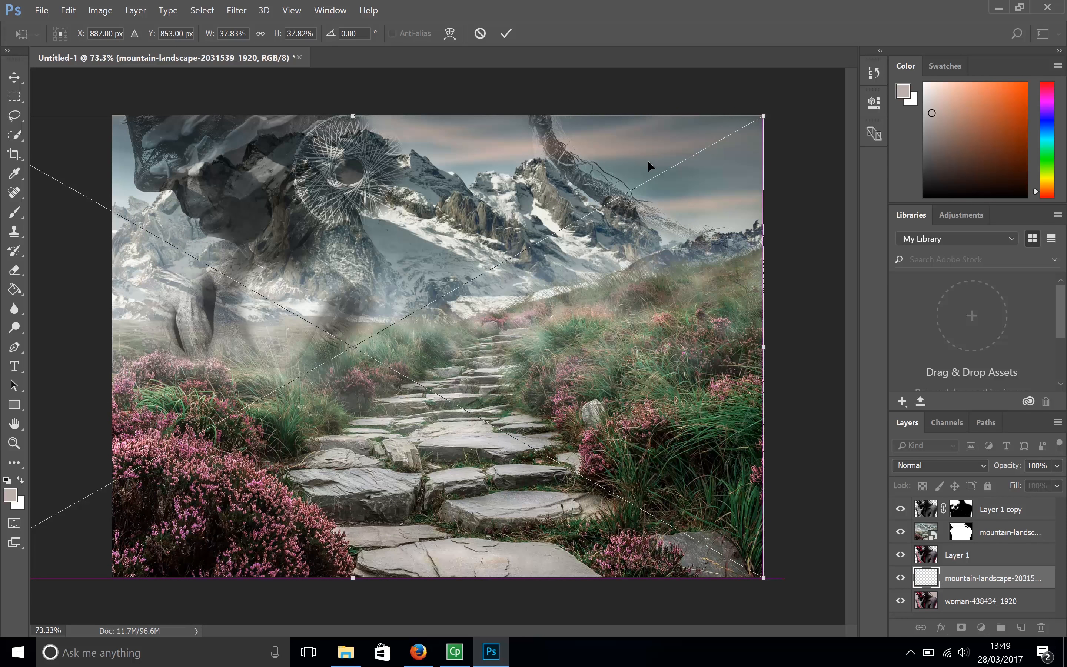
{"action": "key", "text": "Return"}
{"action": "key", "text": "g"}
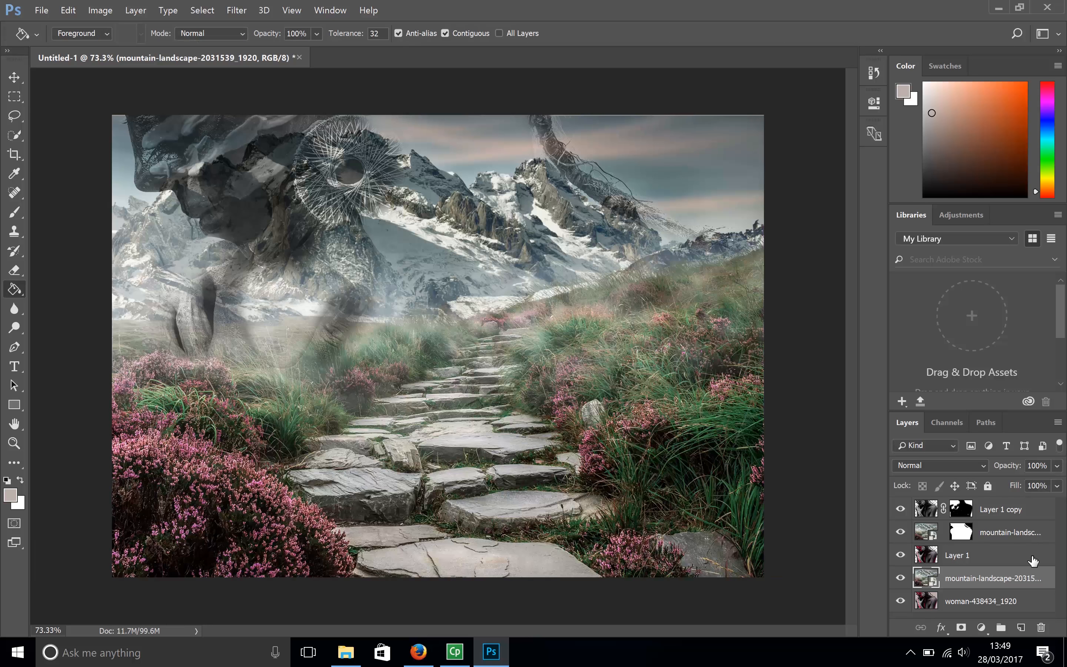
- Move the newly placed mountain landscape layer to the top of the layer stack
{"action": "left_click_drag", "start_coordinate": [1022, 578], "coordinate": [1008, 498]}
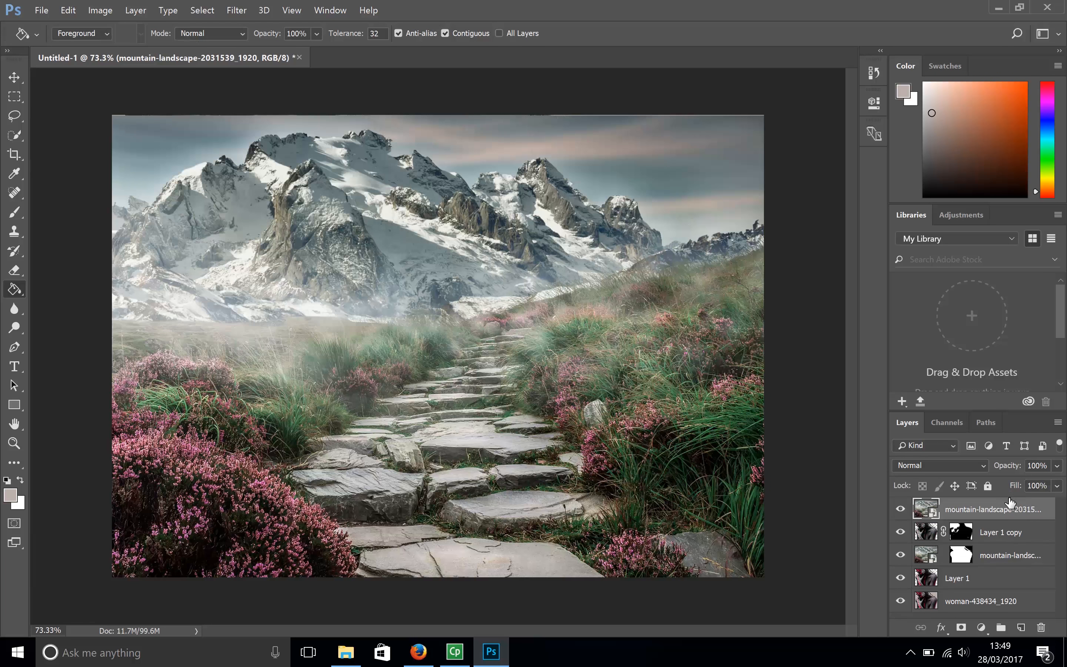
{"action": "left_click", "coordinate": [496, 659]}
{"action": "left_click", "coordinate": [497, 659]}
- Apply a Gaussian Blur with a 250-pixel radius to the top mountain landscape layer
{"action": "left_click", "coordinate": [241, 11]}
{"action": "mouse_move", "coordinate": [271, 171]}
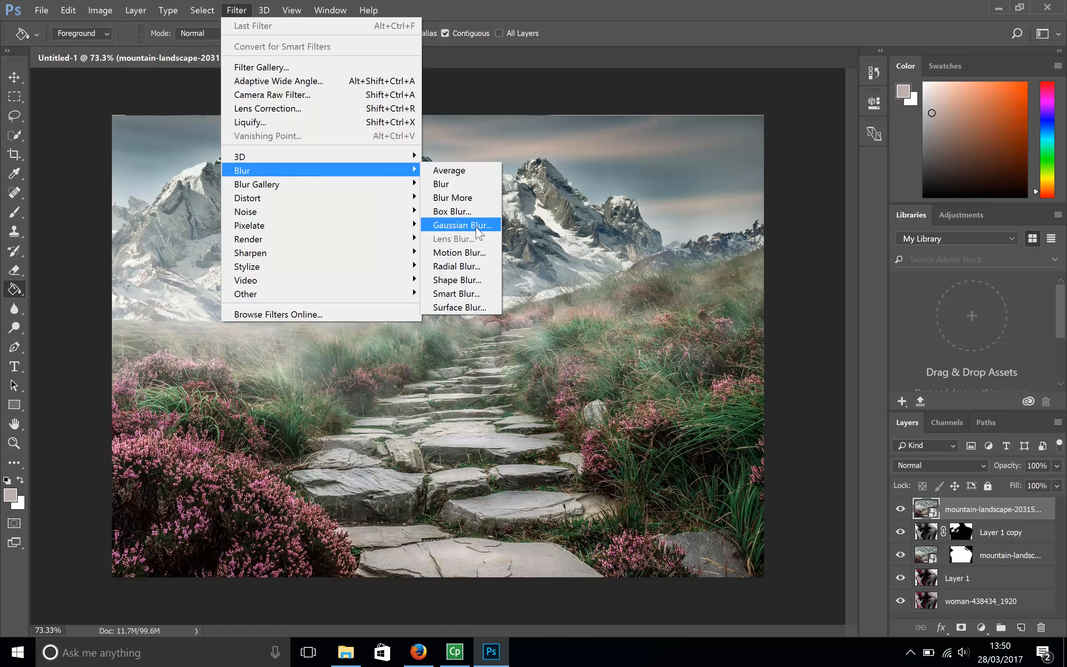
{"action": "left_click", "coordinate": [476, 227]}
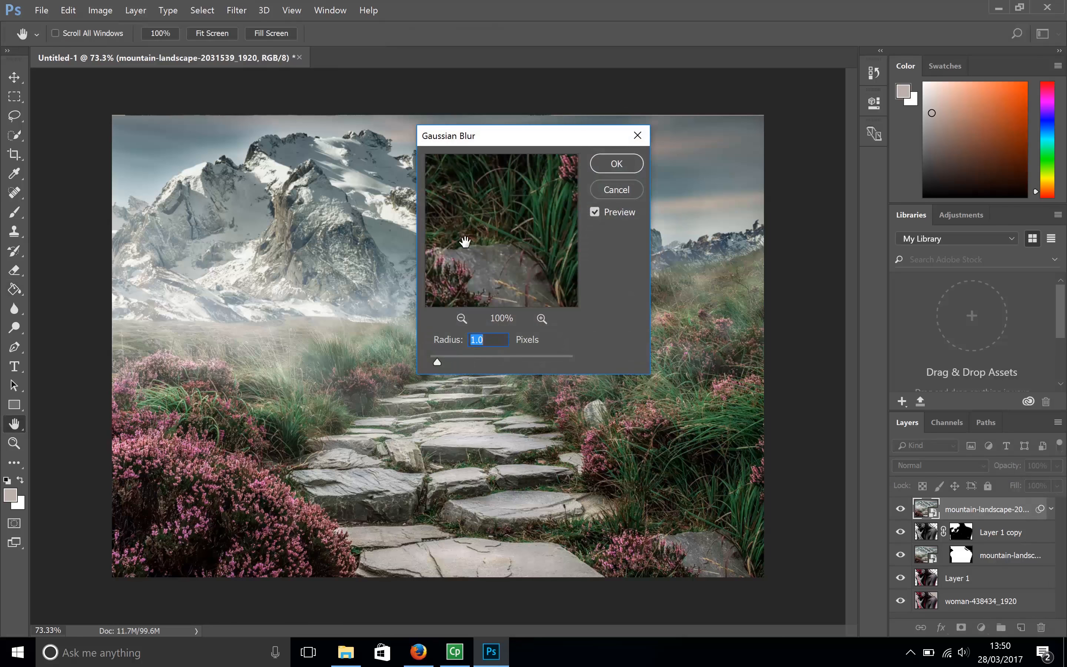
{"action": "left_click_drag", "start_coordinate": [440, 361], "coordinate": [443, 363]}
{"action": "left_click_drag", "start_coordinate": [522, 365], "coordinate": [549, 359]}
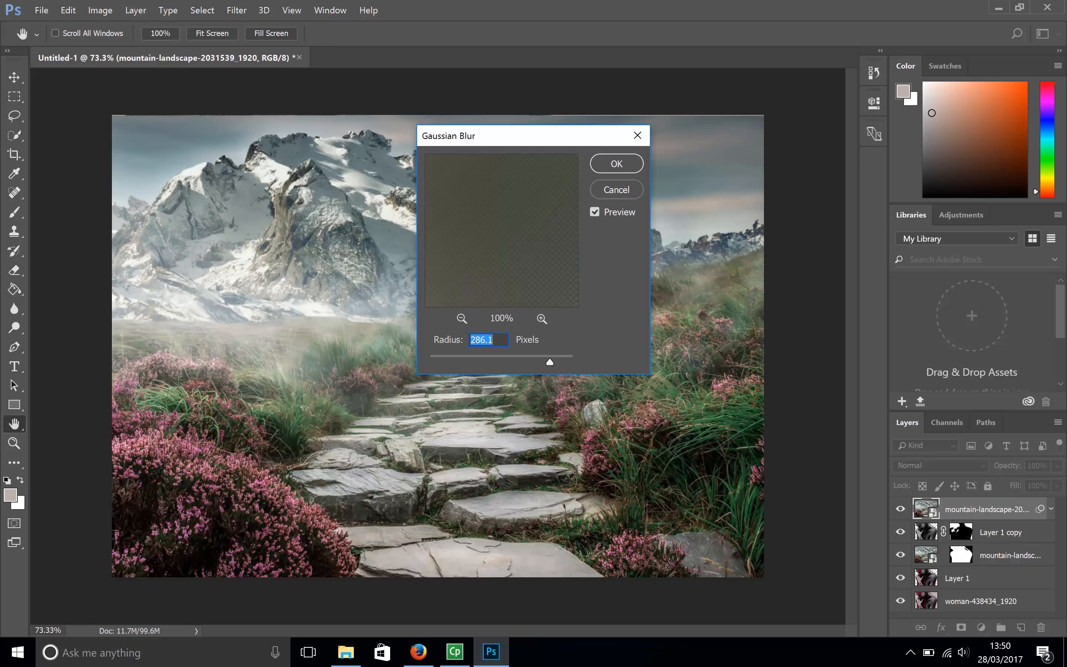
{"action": "type", "text": "250"}
{"action": "key", "text": "Return"}
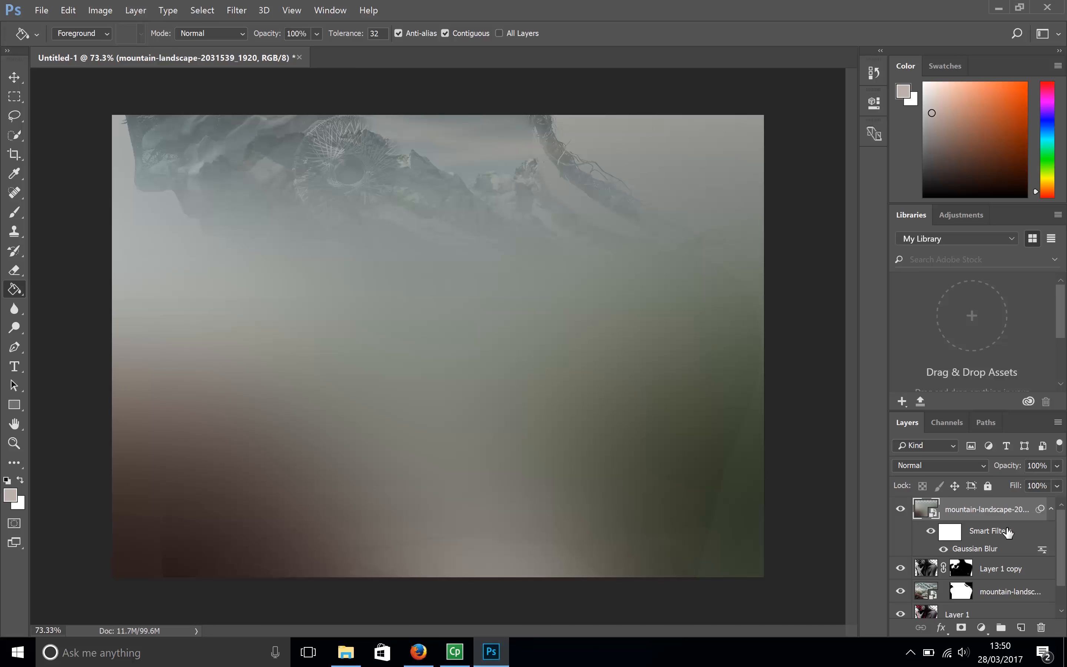
- Add a layer mask to the blurred top landscape layer and paint it black with the brush over the woman's silhouette
{"action": "left_click", "coordinate": [961, 627]}
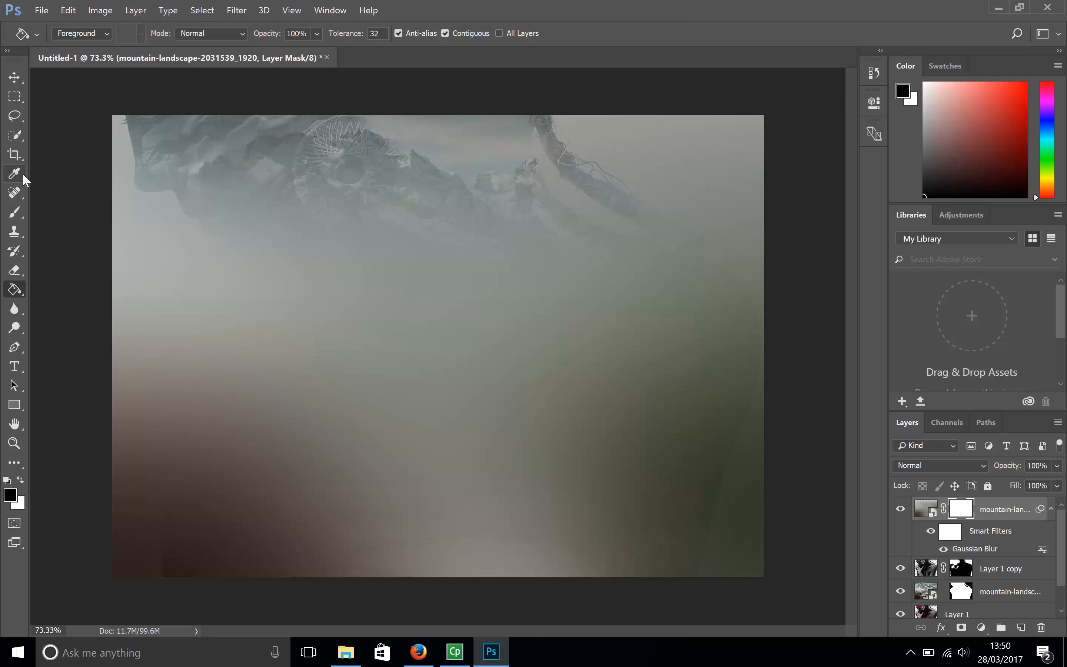
{"action": "left_click", "coordinate": [19, 215]}
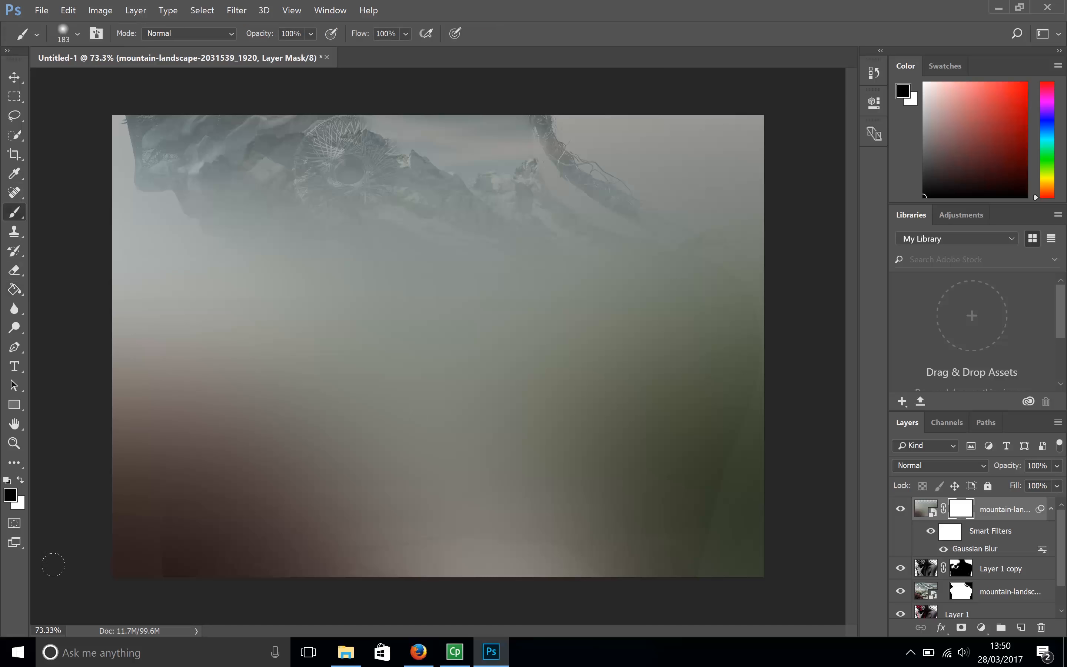
{"action": "left_click", "coordinate": [11, 497]}
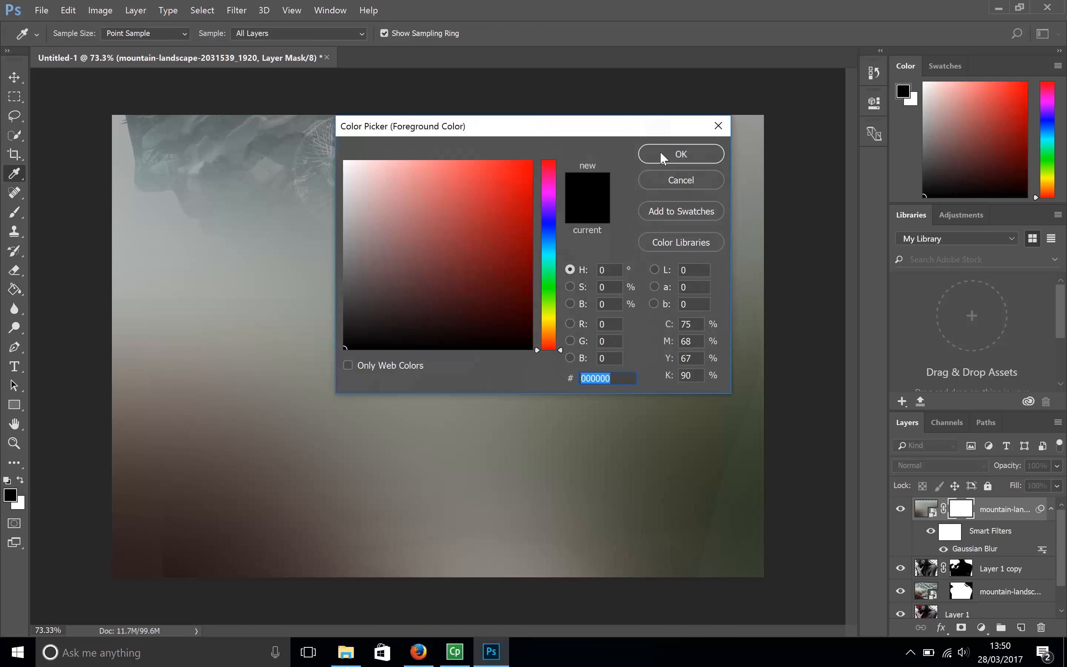
{"action": "left_click", "coordinate": [661, 155]}
{"action": "mouse_move", "coordinate": [150, 142]}
{"action": "left_mouse_down"}
{"action": "mouse_move", "coordinate": [160, 180]}
{"action": "mouse_move", "coordinate": [133, 109]}
{"action": "mouse_move", "coordinate": [135, 170]}
{"action": "mouse_move", "coordinate": [183, 194]}
{"action": "mouse_move", "coordinate": [220, 235]}
{"action": "mouse_move", "coordinate": [188, 260]}
{"action": "mouse_move", "coordinate": [134, 268]}
{"action": "mouse_move", "coordinate": [96, 300]}
{"action": "mouse_move", "coordinate": [119, 305]}
{"action": "mouse_move", "coordinate": [111, 343]}
{"action": "mouse_move", "coordinate": [179, 459]}
{"action": "mouse_move", "coordinate": [162, 487]}
{"action": "mouse_move", "coordinate": [154, 567]}
{"action": "mouse_move", "coordinate": [147, 419]}
{"action": "mouse_move", "coordinate": [168, 342]}
{"action": "mouse_move", "coordinate": [161, 325]}
{"action": "mouse_move", "coordinate": [184, 329]}
{"action": "mouse_move", "coordinate": [215, 294]}
{"action": "mouse_move", "coordinate": [293, 268]}
{"action": "mouse_move", "coordinate": [258, 276]}
{"action": "mouse_move", "coordinate": [274, 238]}
{"action": "mouse_move", "coordinate": [251, 201]}
{"action": "mouse_move", "coordinate": [270, 212]}
{"action": "mouse_move", "coordinate": [205, 173]}
{"action": "mouse_move", "coordinate": [172, 129]}
{"action": "mouse_move", "coordinate": [346, 107]}
{"action": "mouse_move", "coordinate": [408, 125]}
{"action": "mouse_move", "coordinate": [529, 118]}
{"action": "mouse_move", "coordinate": [638, 219]}
{"action": "mouse_move", "coordinate": [705, 248]}
{"action": "mouse_move", "coordinate": [752, 308]}
{"action": "mouse_move", "coordinate": [751, 346]}
{"action": "mouse_move", "coordinate": [513, 161]}
{"action": "mouse_move", "coordinate": [540, 170]}
{"action": "mouse_move", "coordinate": [317, 163]}
{"action": "mouse_move", "coordinate": [380, 173]}
{"action": "mouse_move", "coordinate": [282, 211]}
{"action": "mouse_move", "coordinate": [568, 247]}
{"action": "mouse_move", "coordinate": [727, 317]}
{"action": "mouse_move", "coordinate": [726, 348]}
{"action": "mouse_move", "coordinate": [751, 406]}
{"action": "mouse_move", "coordinate": [724, 402]}
{"action": "mouse_move", "coordinate": [738, 434]}
{"action": "mouse_move", "coordinate": [719, 503]}
{"action": "mouse_move", "coordinate": [688, 568]}
{"action": "left_mouse_up"}
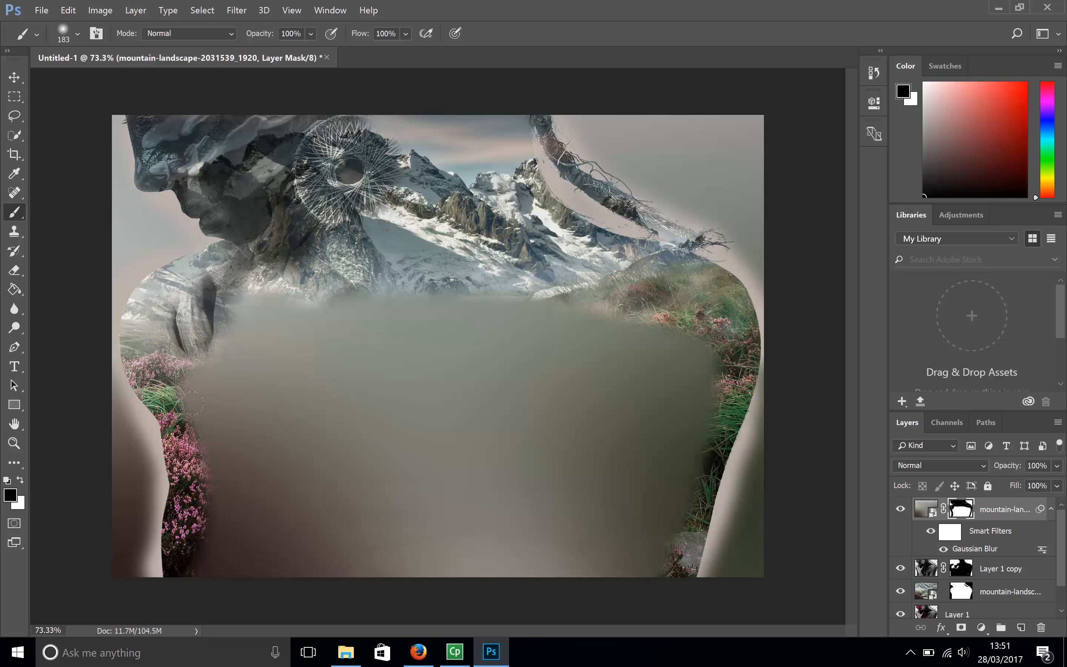
{"action": "mouse_move", "coordinate": [186, 393]}
{"action": "left_mouse_down"}
{"action": "mouse_move", "coordinate": [276, 339]}
{"action": "mouse_move", "coordinate": [291, 297]}
{"action": "mouse_move", "coordinate": [208, 319]}
{"action": "mouse_move", "coordinate": [219, 354]}
{"action": "mouse_move", "coordinate": [351, 345]}
{"action": "mouse_move", "coordinate": [298, 300]}
{"action": "mouse_move", "coordinate": [331, 311]}
{"action": "left_mouse_up"}
{"action": "mouse_move", "coordinate": [203, 431]}
{"action": "left_mouse_down"}
{"action": "mouse_move", "coordinate": [227, 507]}
{"action": "mouse_move", "coordinate": [401, 343]}
{"action": "mouse_move", "coordinate": [414, 389]}
{"action": "mouse_move", "coordinate": [507, 353]}
{"action": "mouse_move", "coordinate": [529, 318]}
{"action": "mouse_move", "coordinate": [552, 309]}
{"action": "mouse_move", "coordinate": [705, 366]}
{"action": "mouse_move", "coordinate": [630, 389]}
{"action": "mouse_move", "coordinate": [676, 459]}
{"action": "mouse_move", "coordinate": [640, 573]}
{"action": "mouse_move", "coordinate": [459, 587]}
{"action": "mouse_move", "coordinate": [511, 440]}
{"action": "left_mouse_up"}
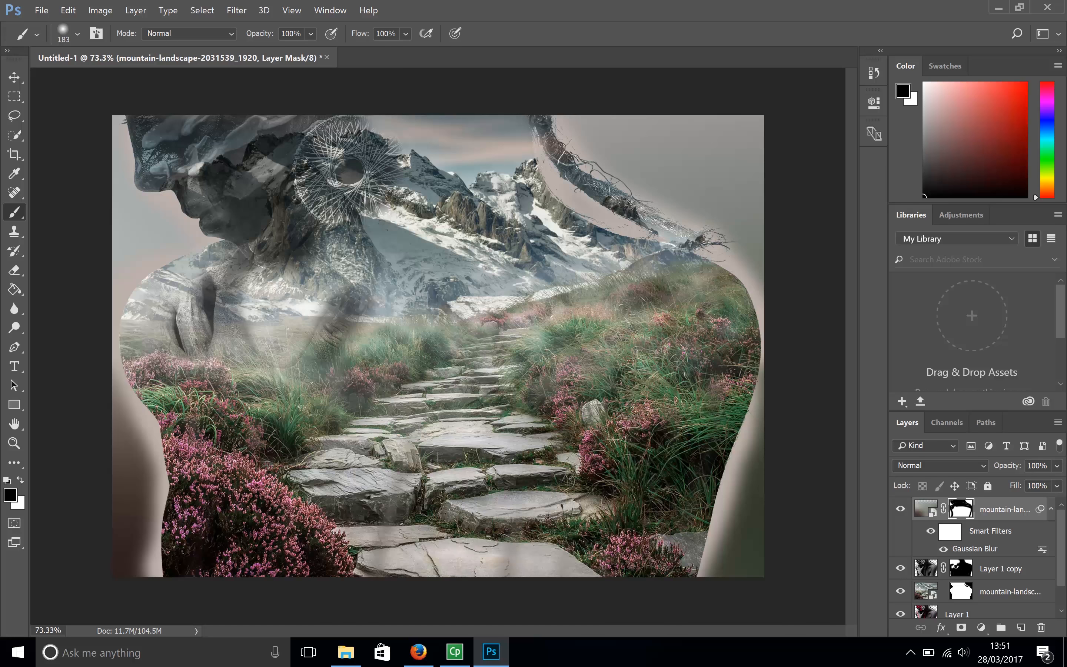
- Continue painting black on the mask along the silhouette's head, back and both outer edges to clean away remaining blur
{"action": "mouse_move", "coordinate": [158, 370]}
{"action": "left_mouse_down"}
{"action": "mouse_move", "coordinate": [164, 481]}
{"action": "mouse_move", "coordinate": [142, 581]}
{"action": "left_mouse_up"}
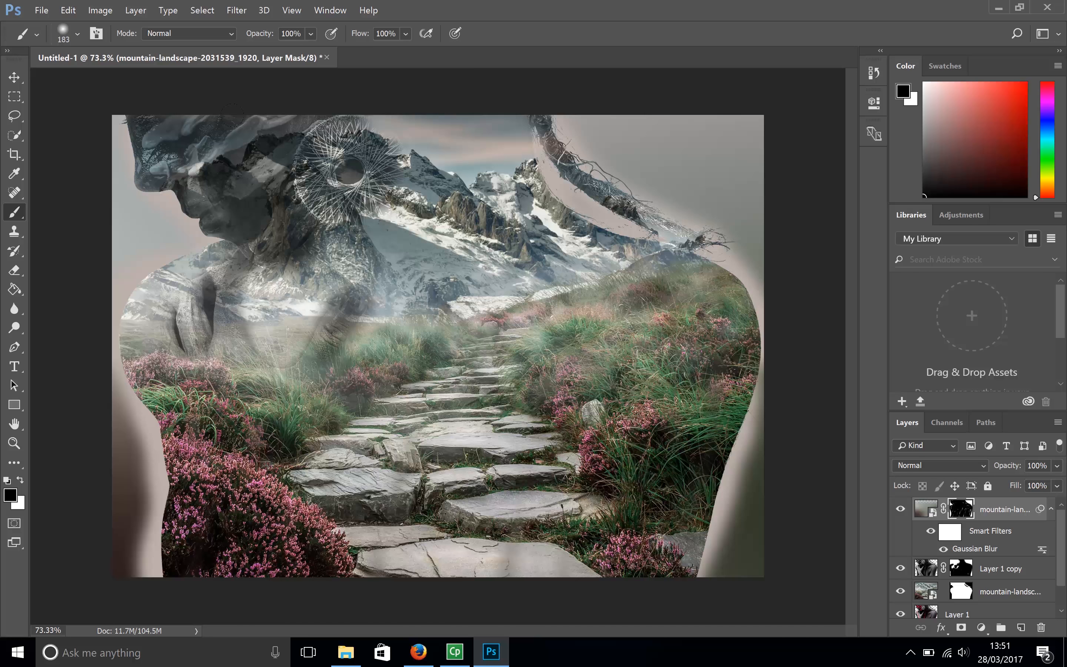
{"action": "left_click_drag", "start_coordinate": [168, 117], "coordinate": [133, 127]}
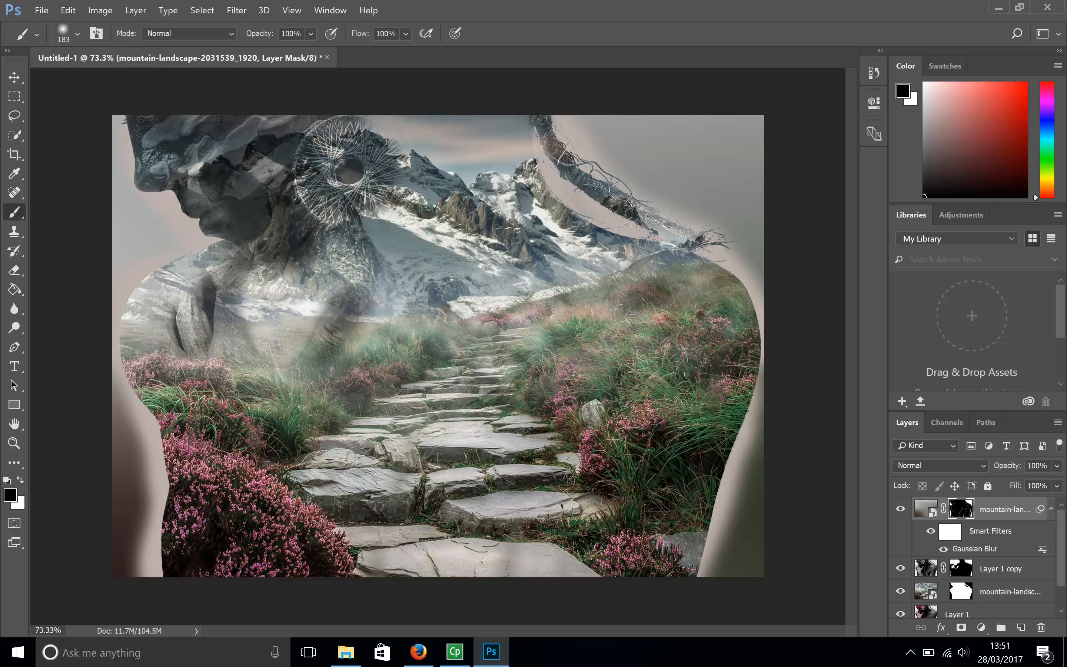
{"action": "mouse_move", "coordinate": [729, 272]}
{"action": "left_mouse_down"}
{"action": "mouse_move", "coordinate": [785, 320]}
{"action": "mouse_move", "coordinate": [738, 358]}
{"action": "mouse_move", "coordinate": [714, 489]}
{"action": "mouse_move", "coordinate": [718, 542]}
{"action": "mouse_move", "coordinate": [679, 591]}
{"action": "left_mouse_up"}
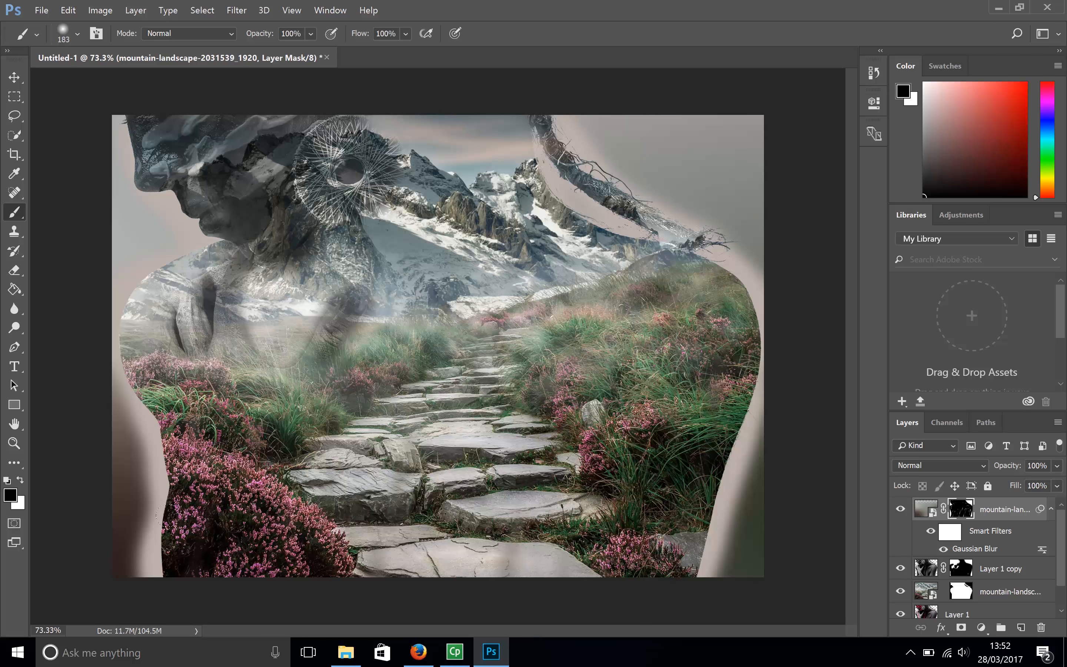
{"action": "mouse_move", "coordinate": [155, 503]}
{"action": "left_mouse_down"}
{"action": "mouse_move", "coordinate": [144, 544]}
{"action": "mouse_move", "coordinate": [154, 459]}
{"action": "mouse_move", "coordinate": [119, 375]}
{"action": "mouse_move", "coordinate": [145, 535]}
{"action": "mouse_move", "coordinate": [130, 567]}
{"action": "mouse_move", "coordinate": [170, 573]}
{"action": "left_mouse_up"}
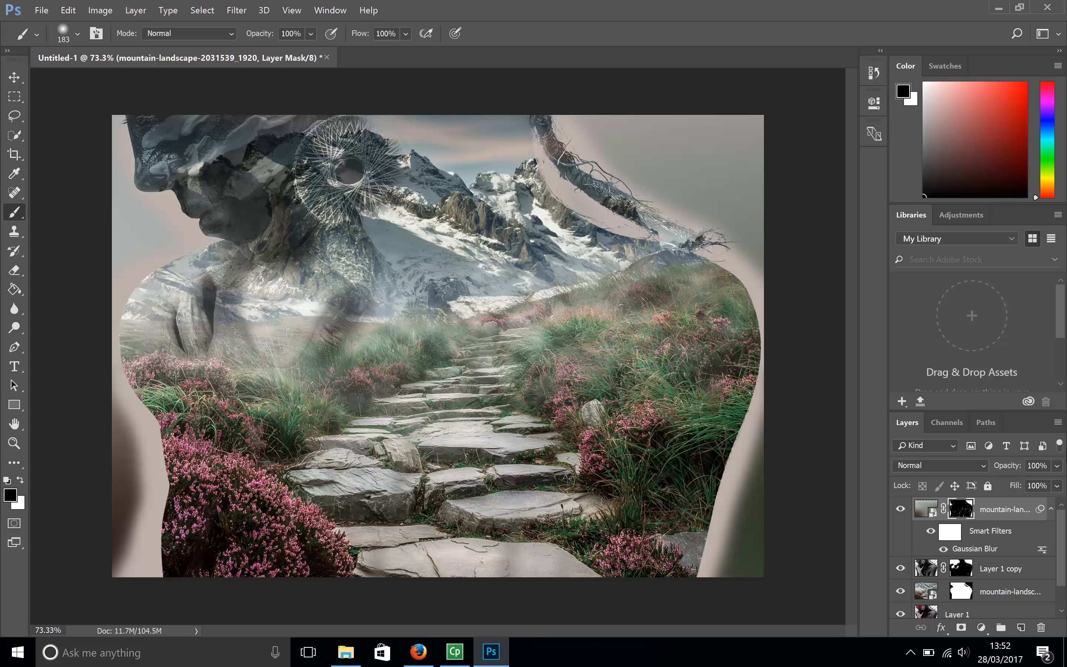
- Lower the opacity of the blurred top landscape layer to 51%
{"action": "left_click", "coordinate": [1057, 465]}
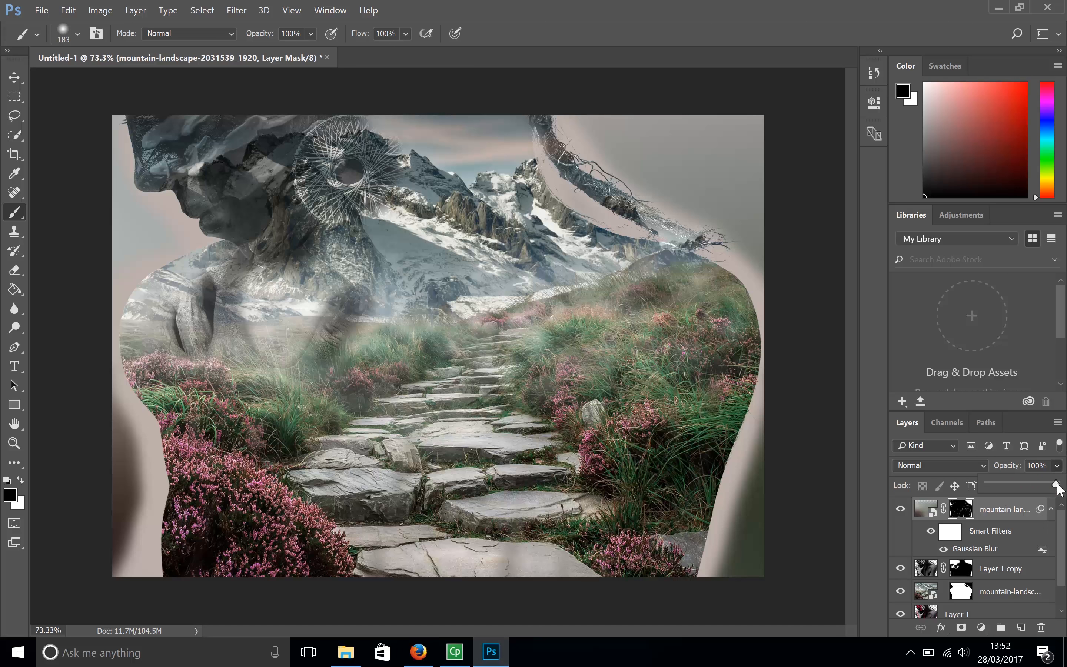
{"action": "left_click_drag", "start_coordinate": [1057, 483], "coordinate": [1027, 483]}
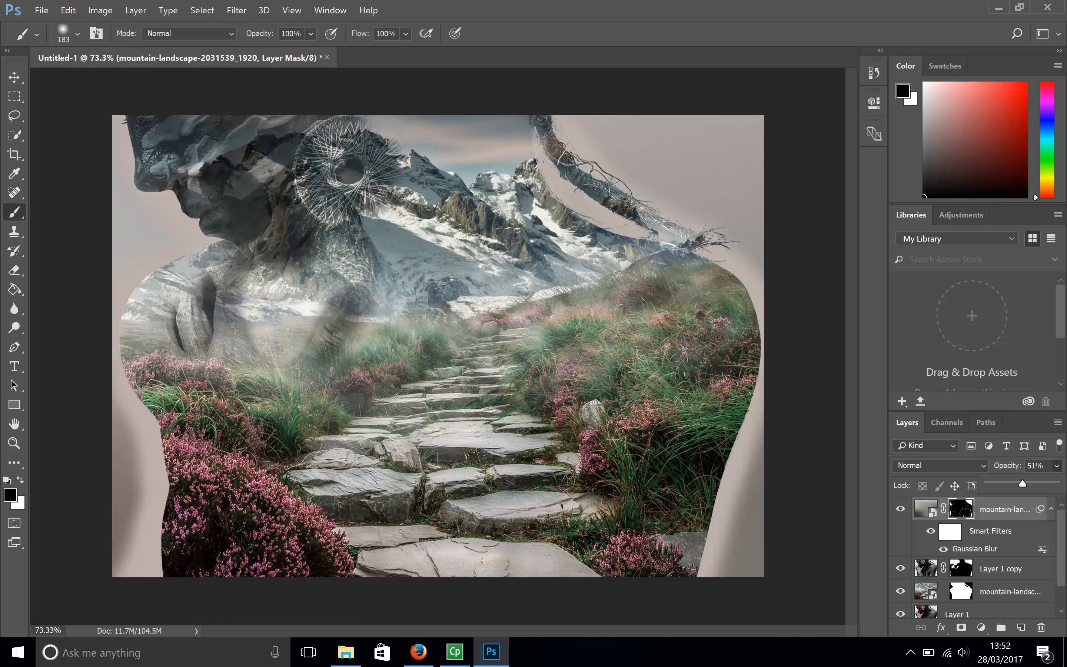
{"action": "left_click", "coordinate": [487, 650]}
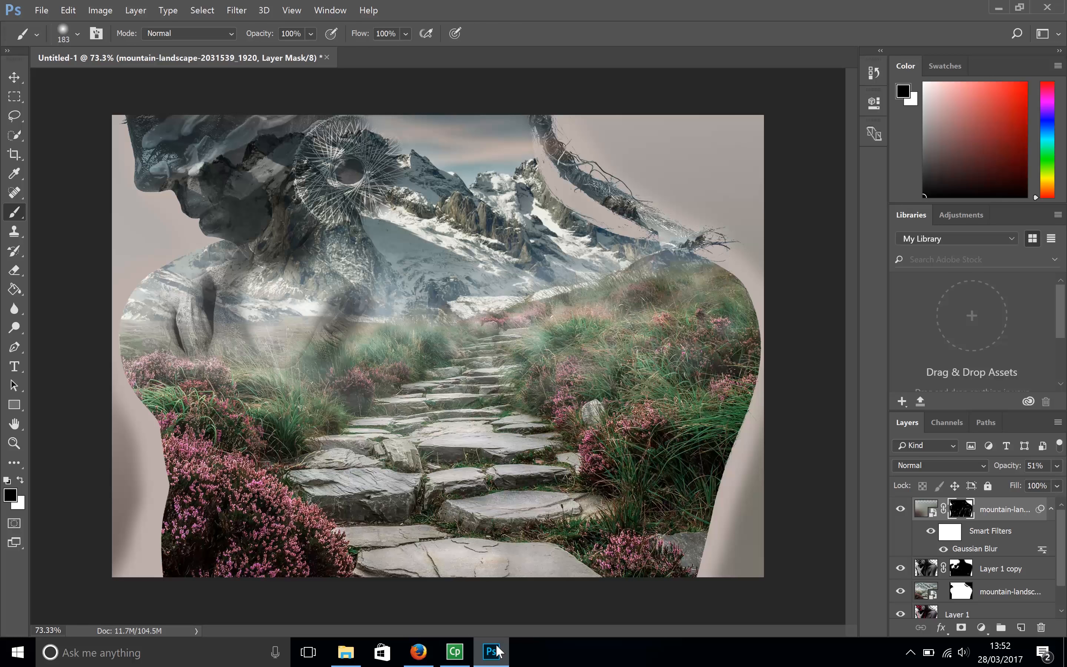
{"action": "left_click", "coordinate": [981, 628]}
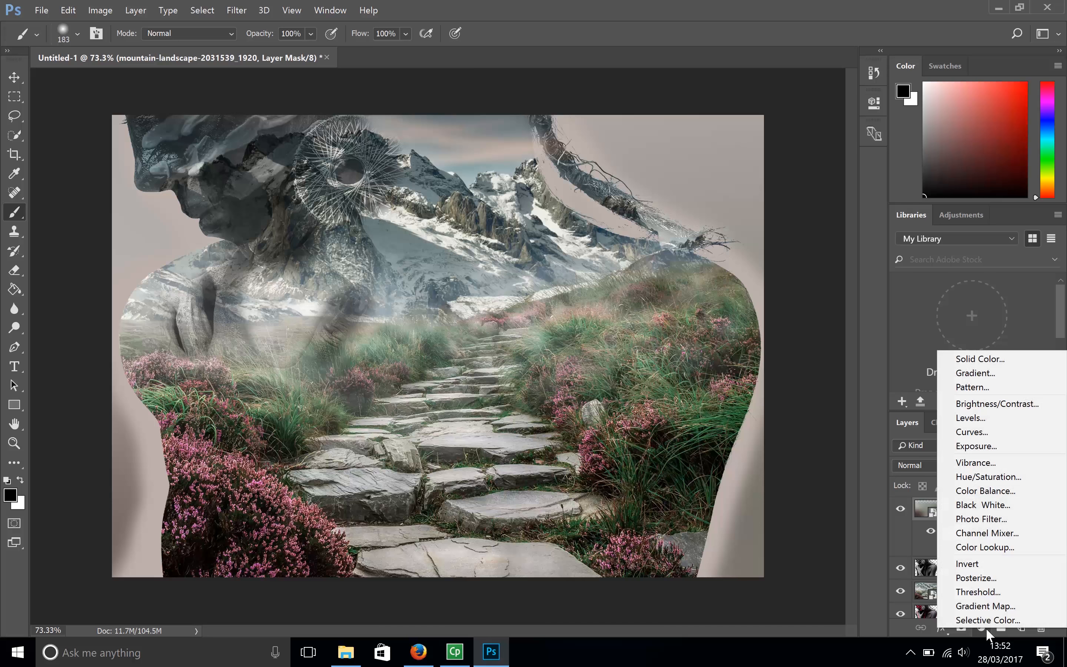
{"action": "left_click", "coordinate": [976, 419]}
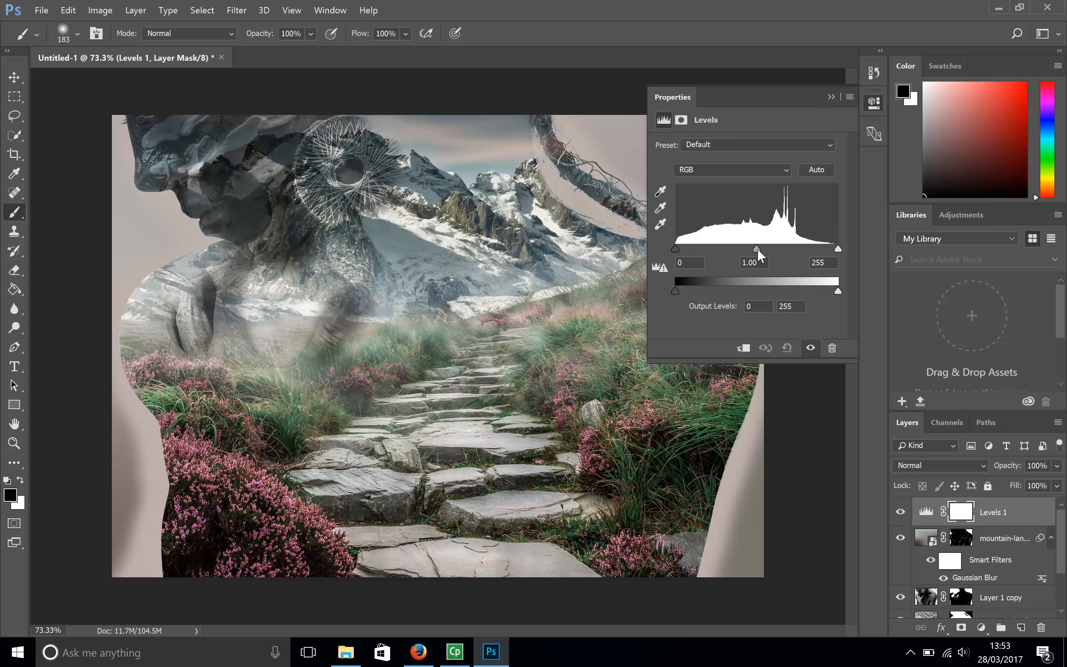
{"action": "left_click_drag", "start_coordinate": [756, 248], "coordinate": [754, 250]}
{"action": "left_click_drag", "start_coordinate": [677, 248], "coordinate": [682, 248]}
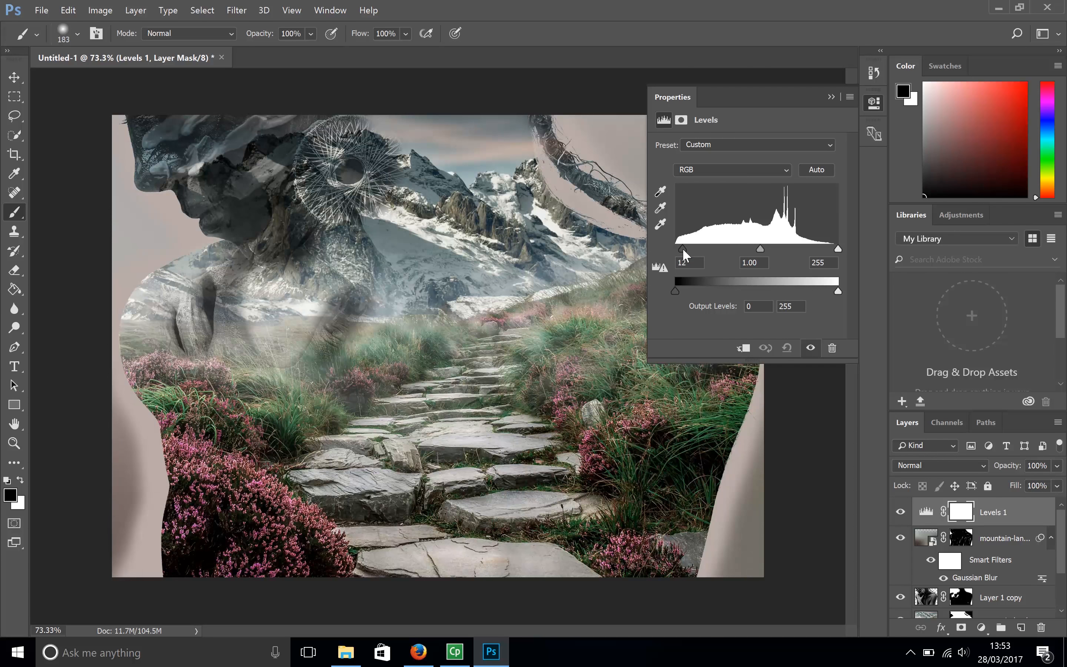
{"action": "left_click_drag", "start_coordinate": [837, 249], "coordinate": [831, 254]}
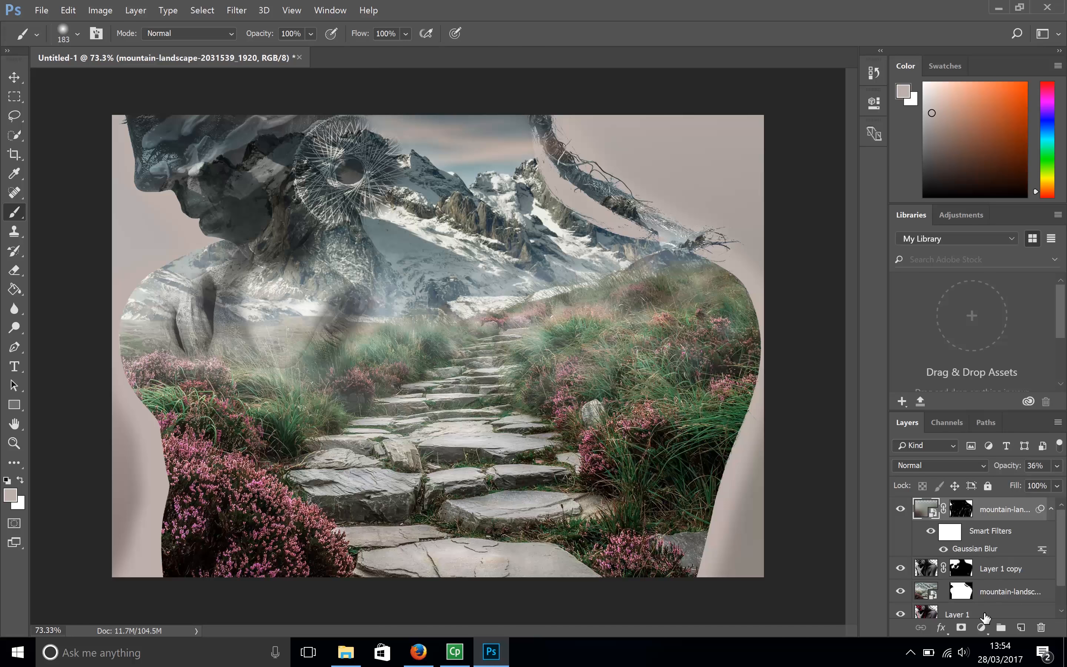
- Add a Levels adjustment layer above all layers with the shadow input at 19 and the midtones at 1.20
{"action": "left_click", "coordinate": [982, 627]}
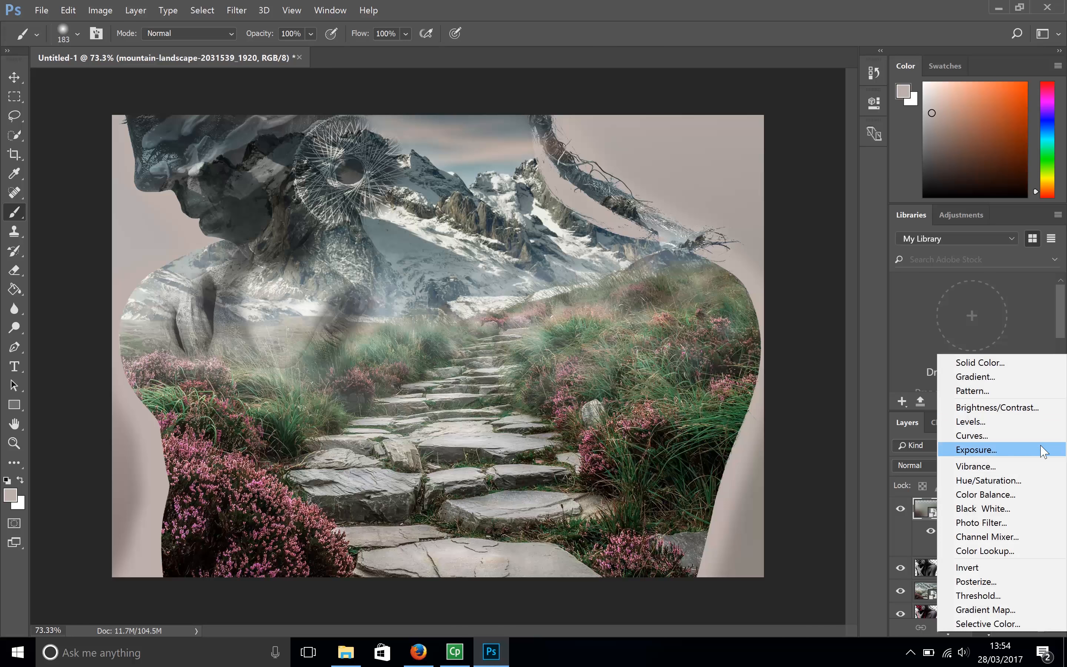
{"action": "left_click", "coordinate": [1031, 426]}
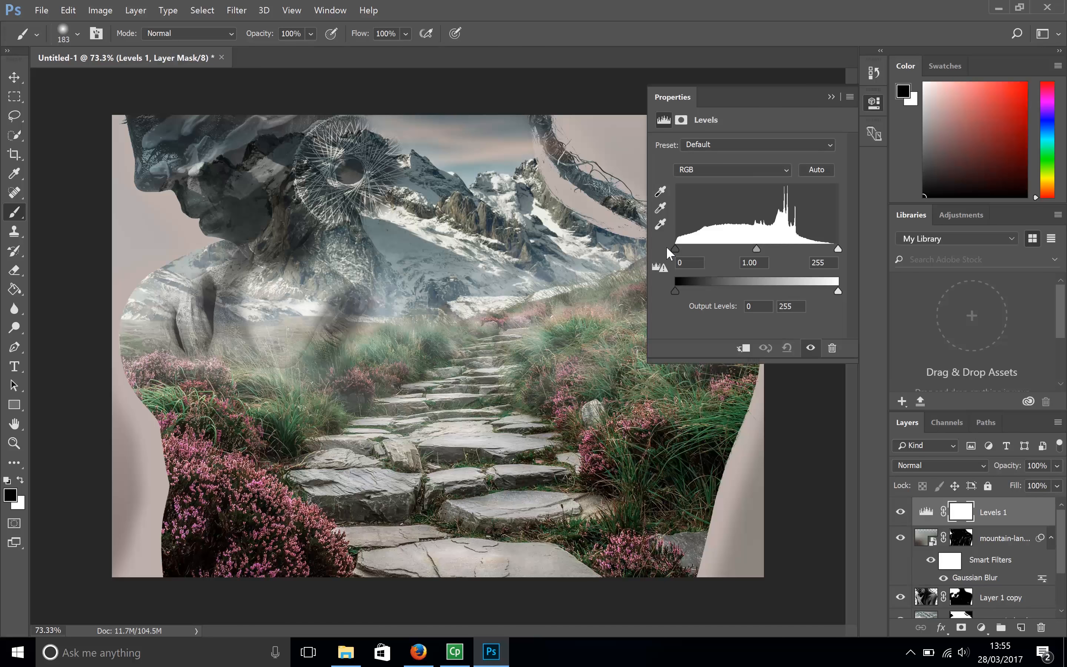
{"action": "left_click_drag", "start_coordinate": [673, 249], "coordinate": [689, 250]}
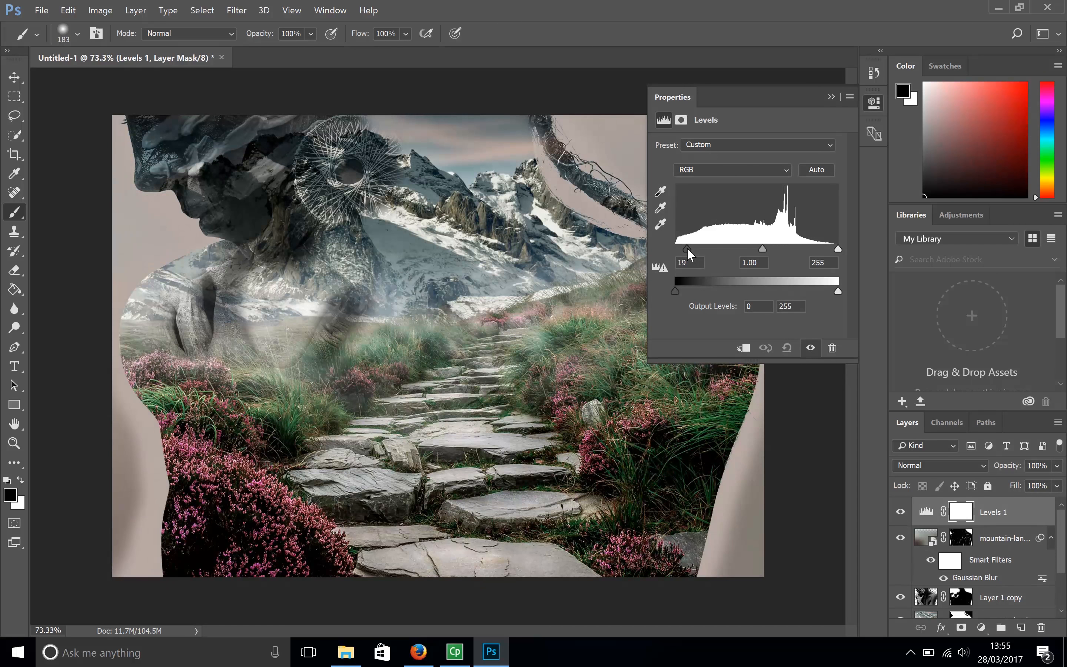
{"action": "left_click_drag", "start_coordinate": [762, 249], "coordinate": [754, 251]}
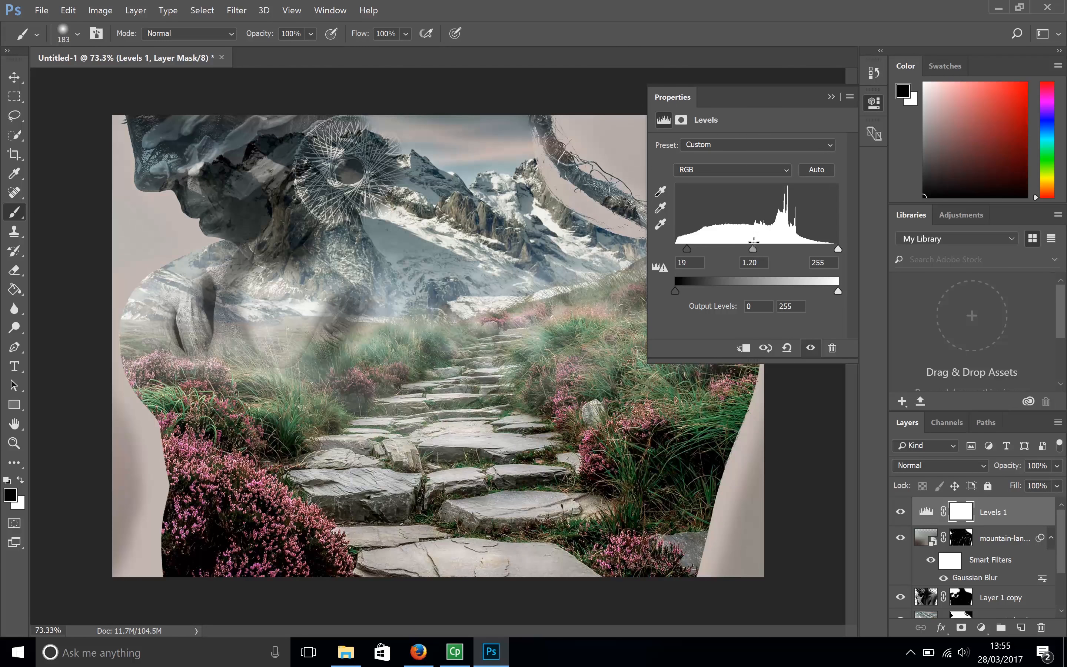
{"action": "left_click", "coordinate": [830, 97]}
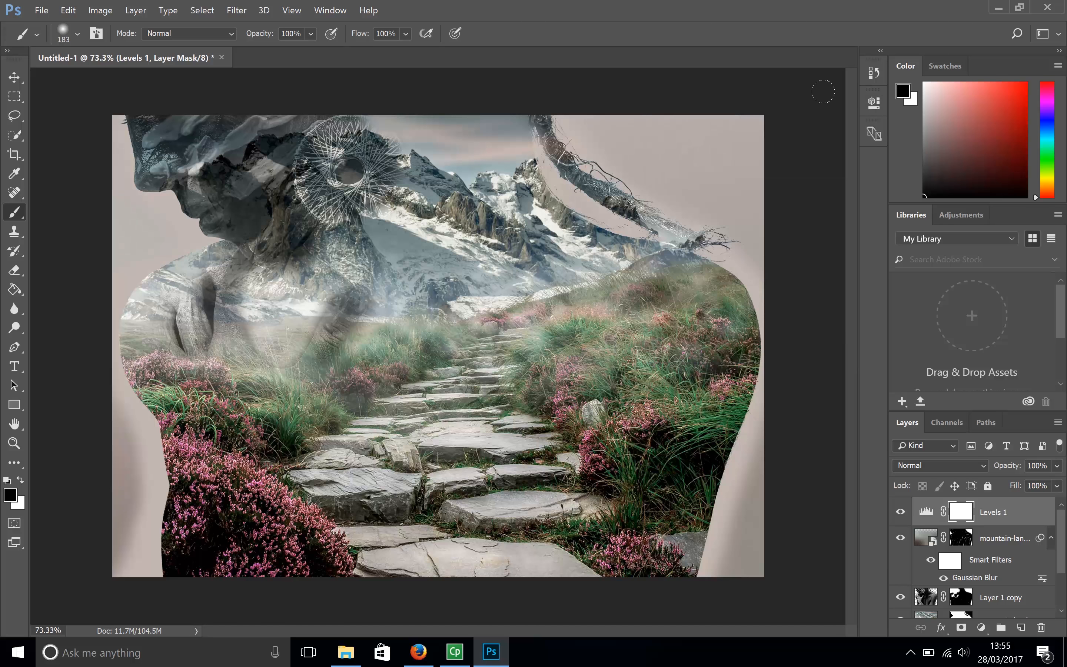